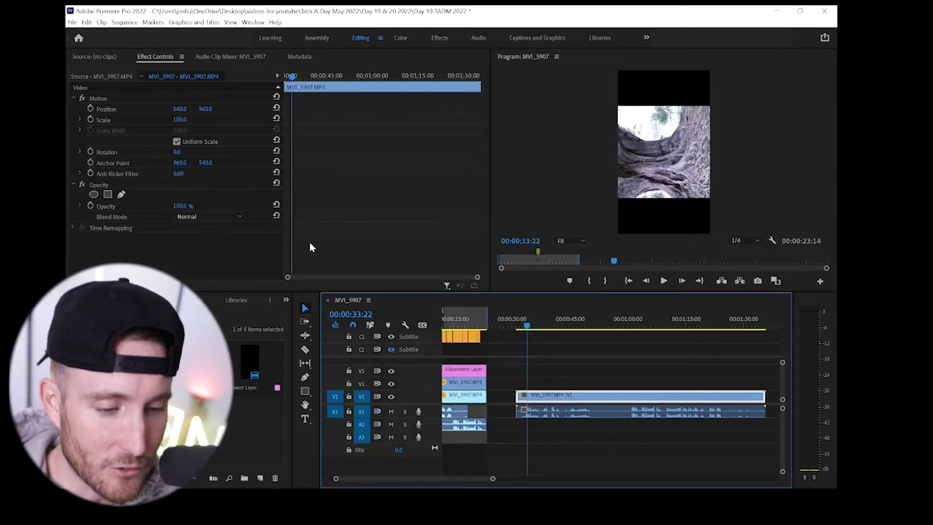
drag(175, 122, 188, 120)
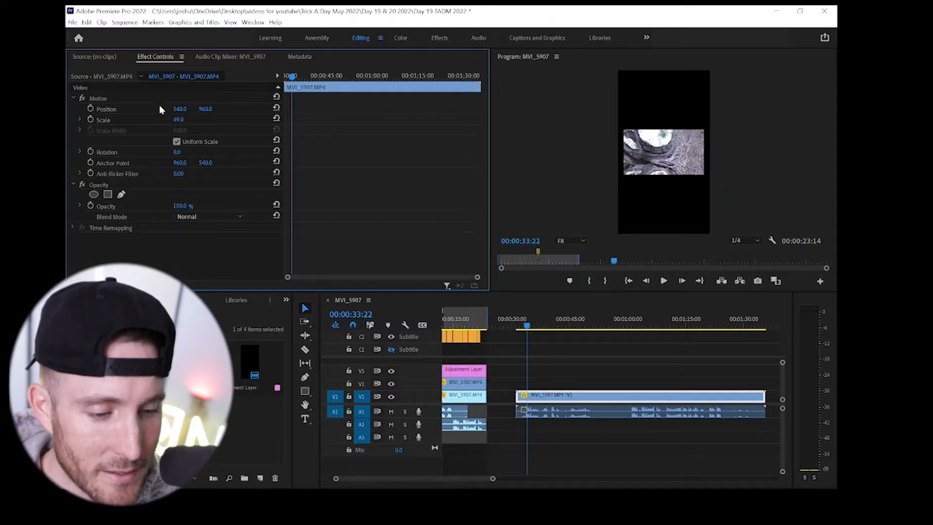
click(187, 118)
text(100)
key(Return)
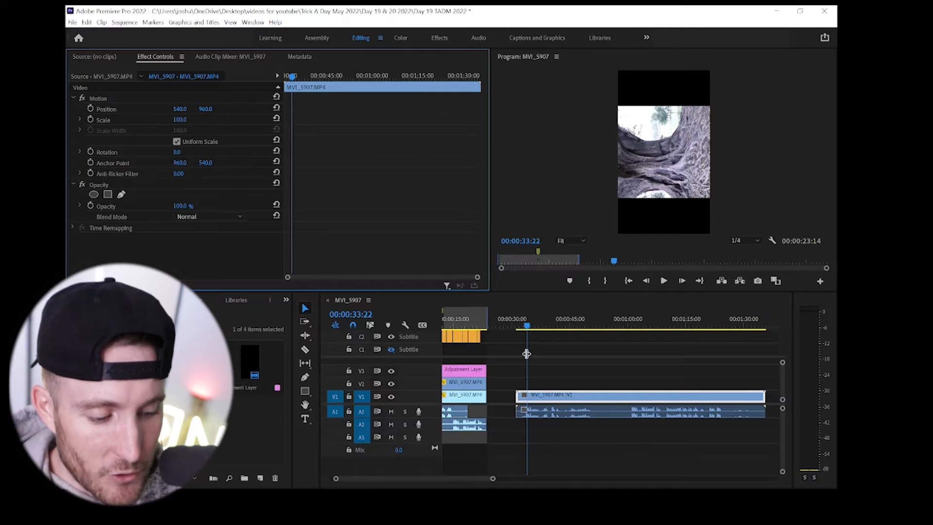
drag(216, 163, 166, 163)
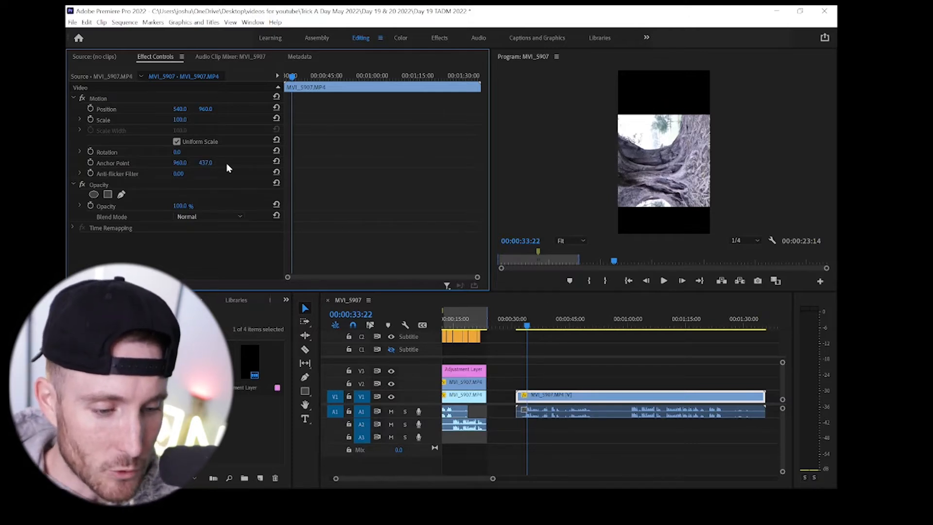
key(ctrl+z)
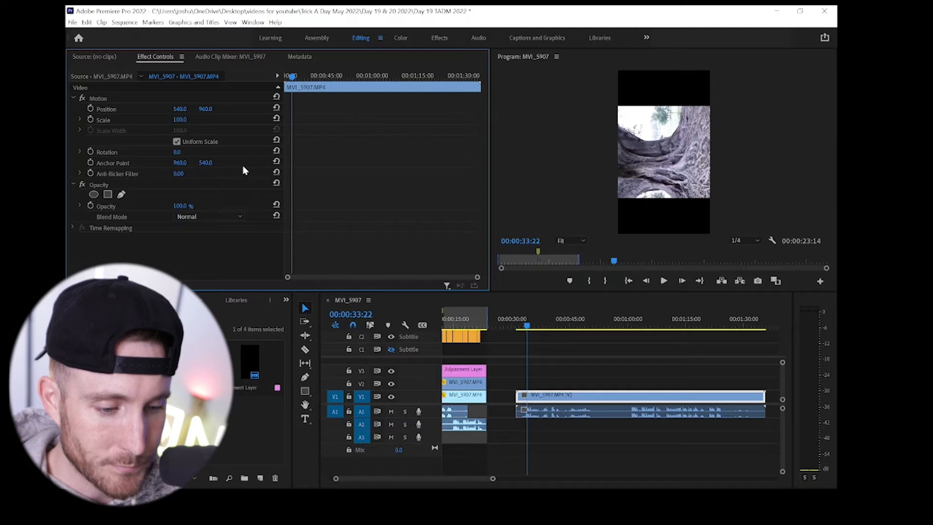
- Rotate the MVI_5907.MP4 clip by 90° so the footage stands upright in the vertical frame
click(180, 153)
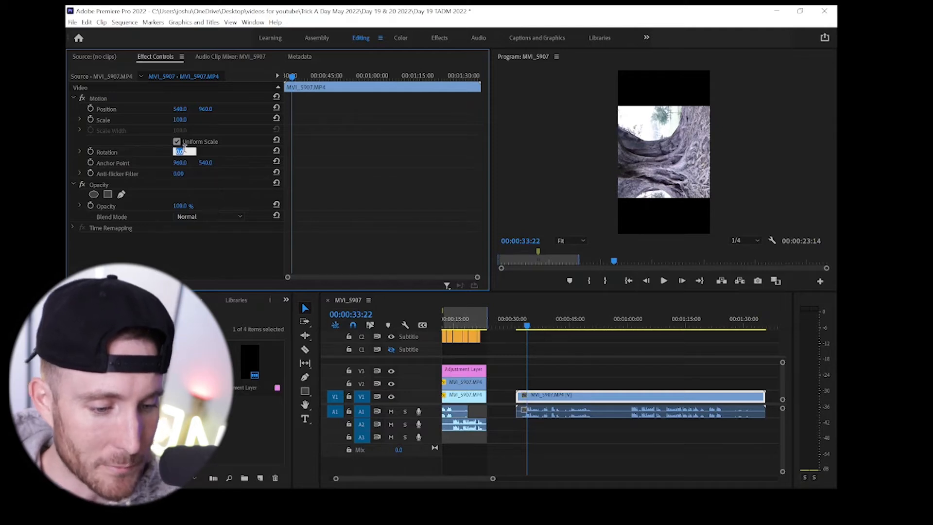
text(90)
key(Return)
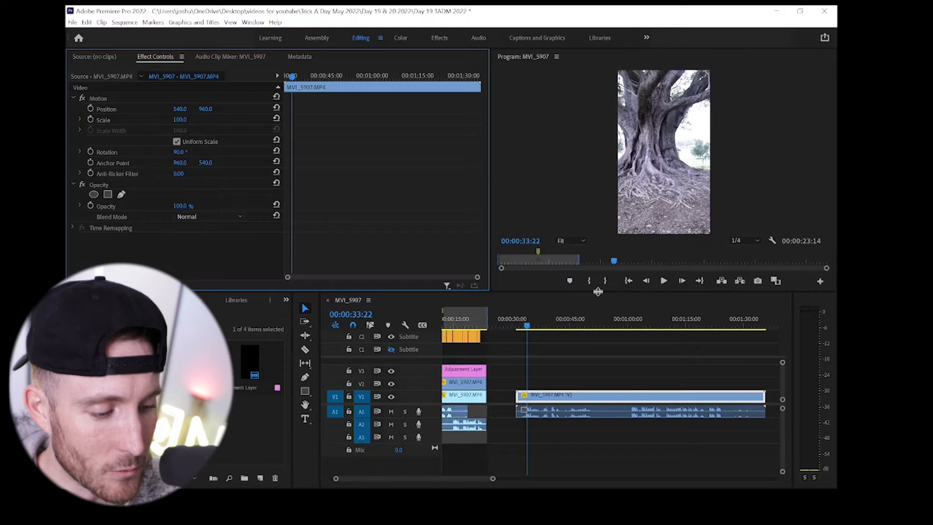
- Enlarge the program preview and set its playback resolution to 1/2
drag(598, 291, 583, 366)
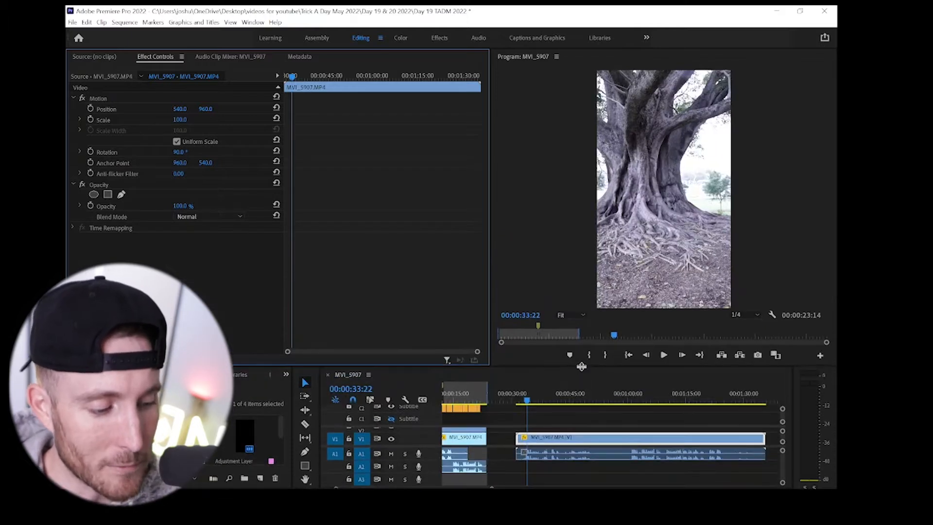
click(753, 315)
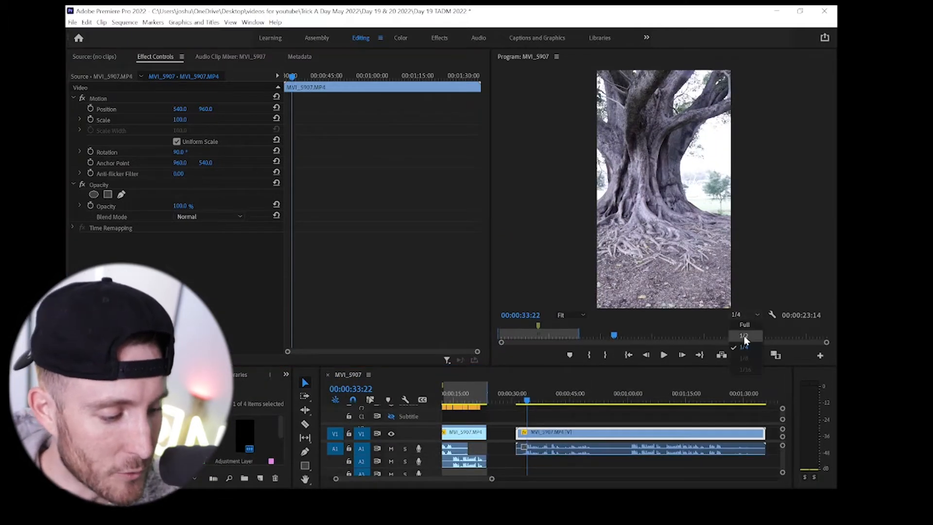
click(743, 336)
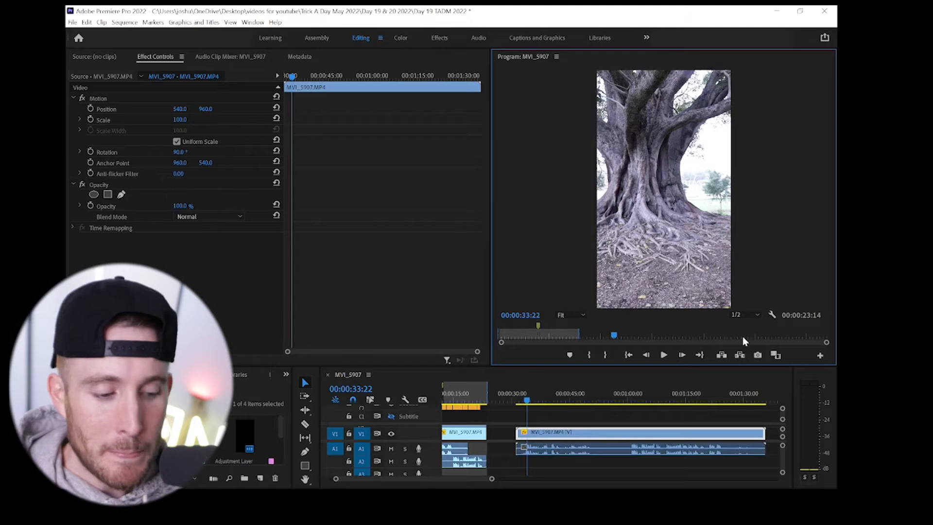
- Scrub and play through the rotated clip to about 00:01:28 to review the separate takes in it
click(551, 403)
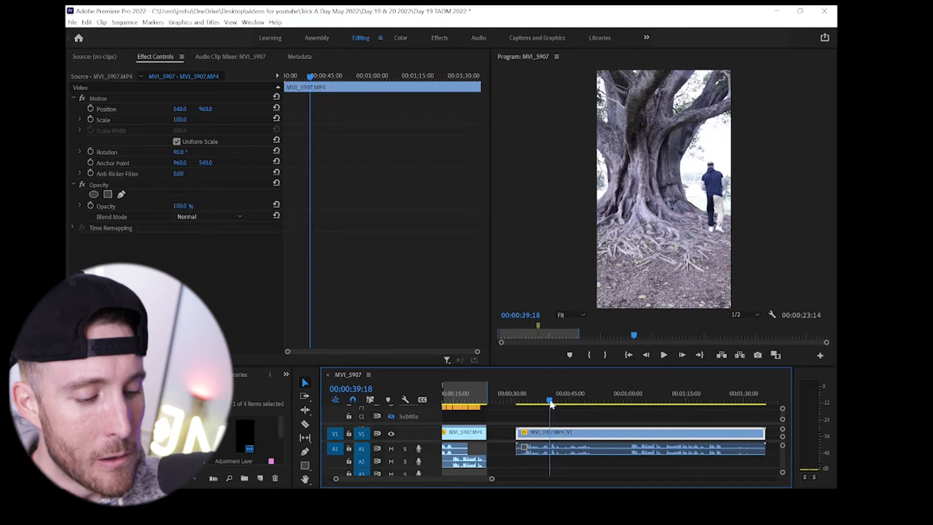
scroll(603, 408, right, 3)
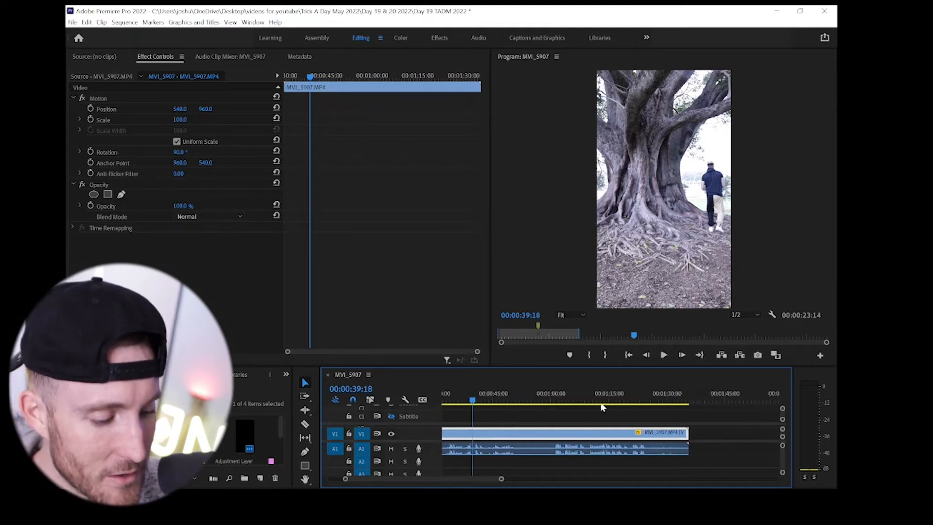
scroll(603, 408, left, 3)
key(minus)
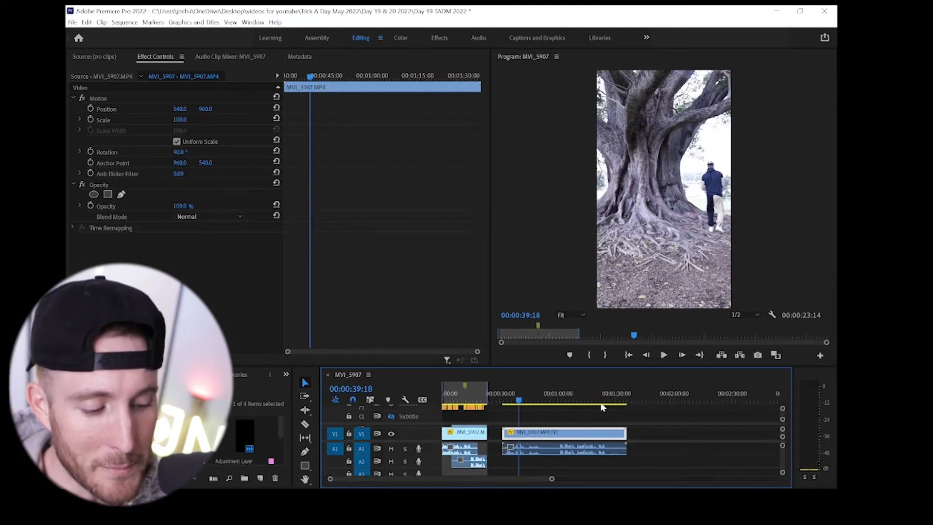
click(552, 402)
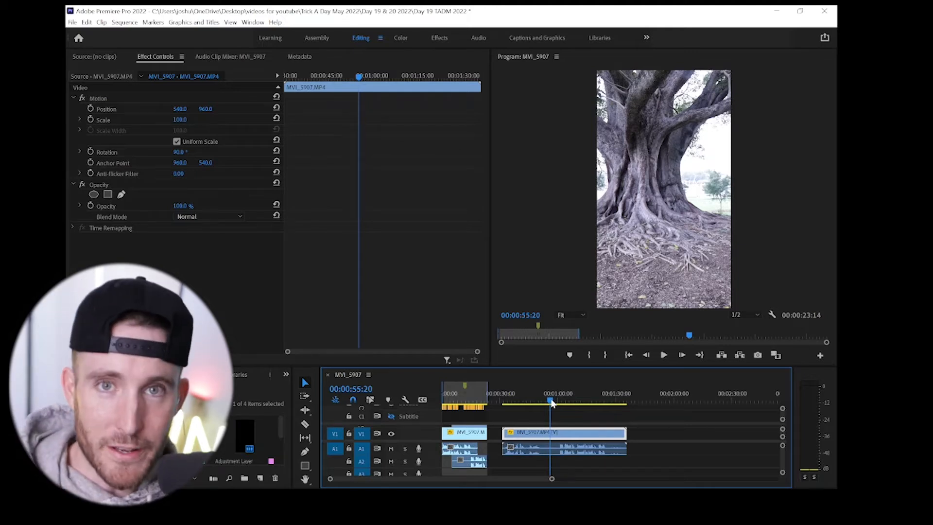
key(space)
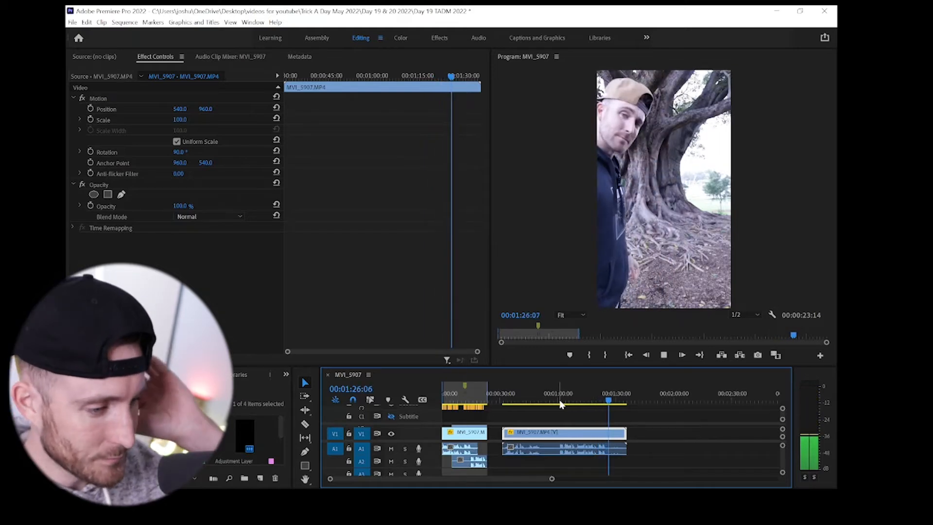
key(space)
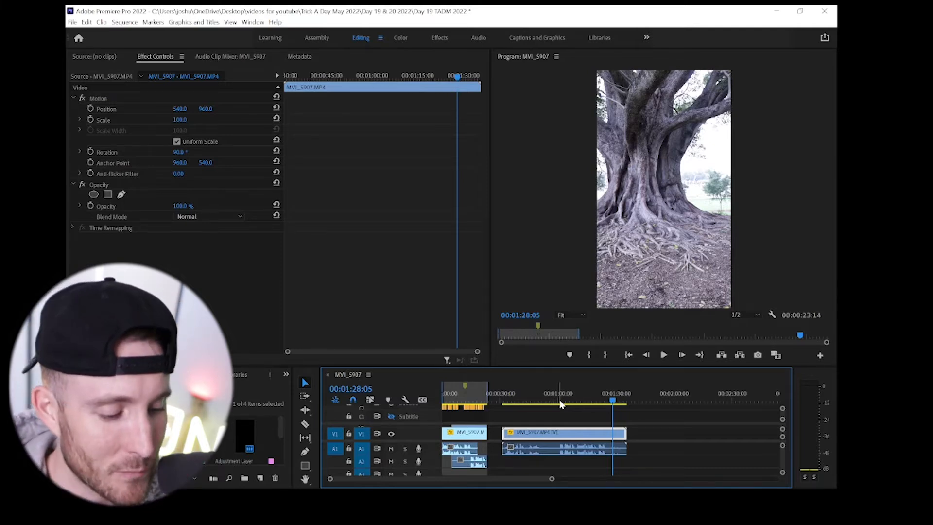
- Split the rotated clip at about 00:00:59 and ripple-delete the section before the cut
mouse_move(539, 402)
mouse_down()
mouse_move(511, 403)
mouse_move(536, 403)
mouse_up()
key(c)
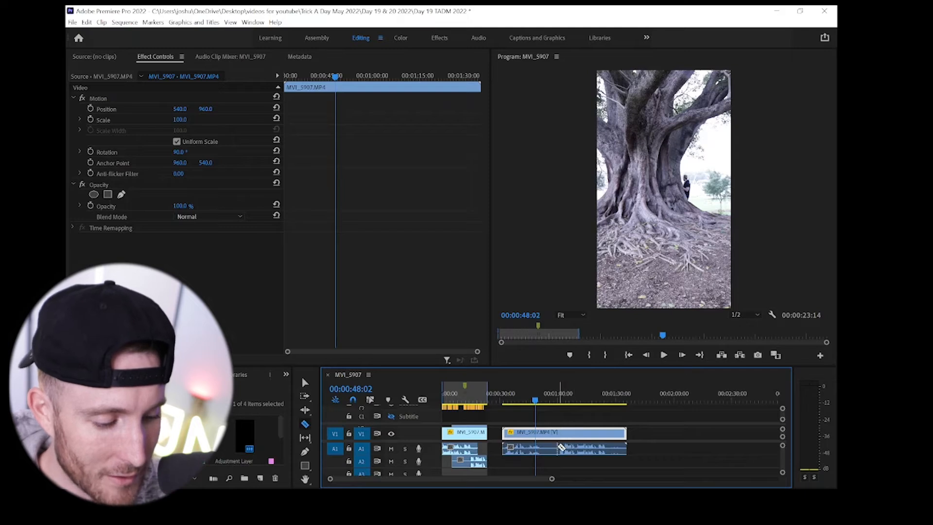
click(558, 438)
key(v)
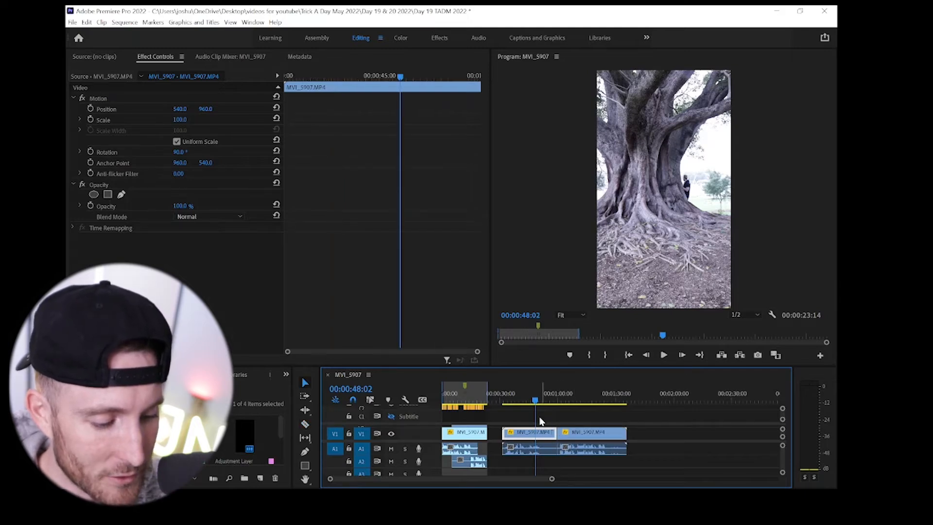
click(539, 447)
key(shift+Delete)
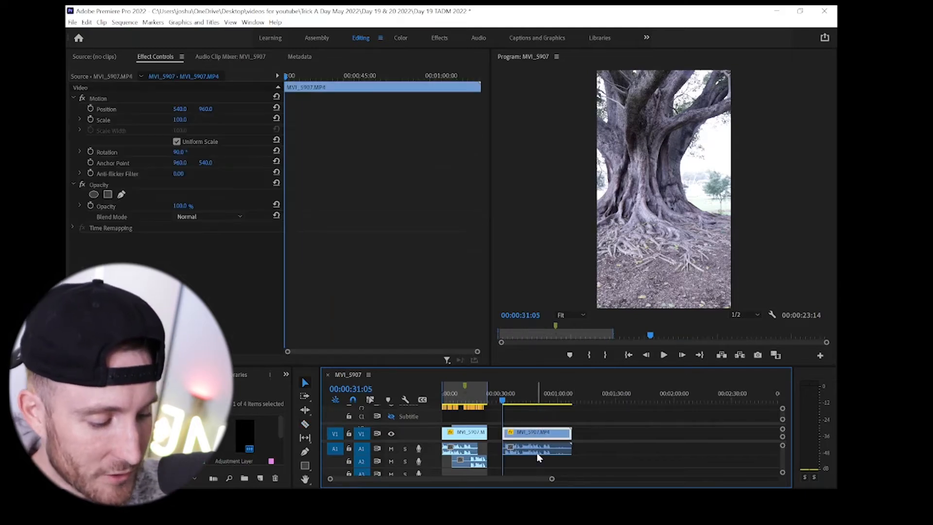
- Review the remaining clip from its start to about 00:00:43 to locate the break between the two performances
key(=)
key(=)
key(space)
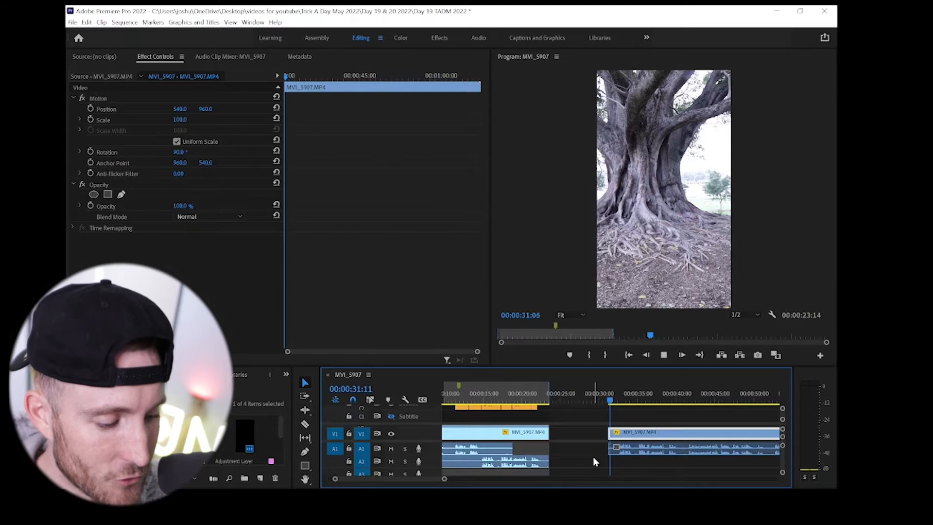
key(space)
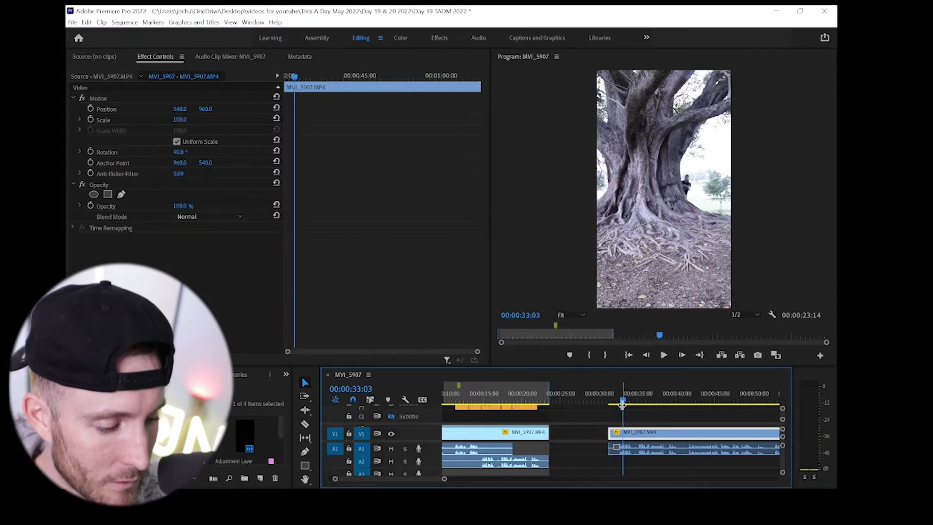
scroll(626, 404, down, 2)
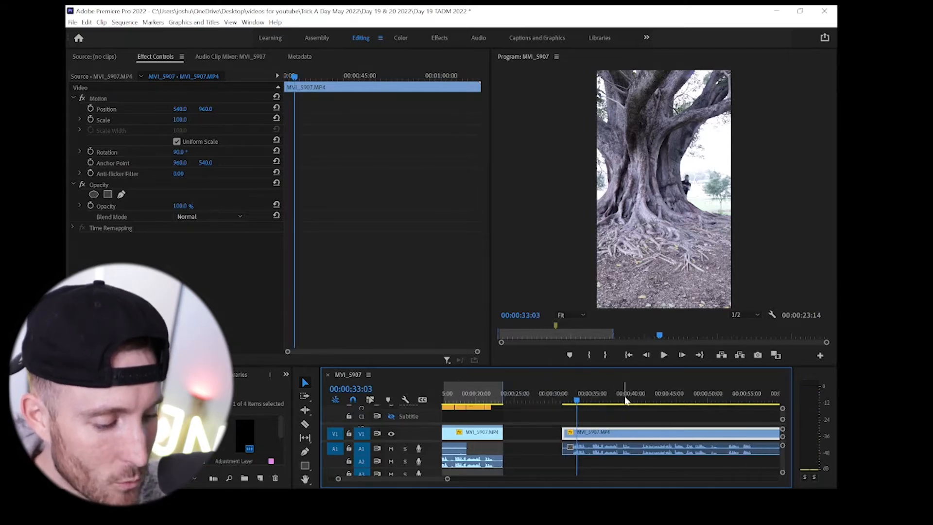
click(637, 399)
drag(644, 401, 654, 402)
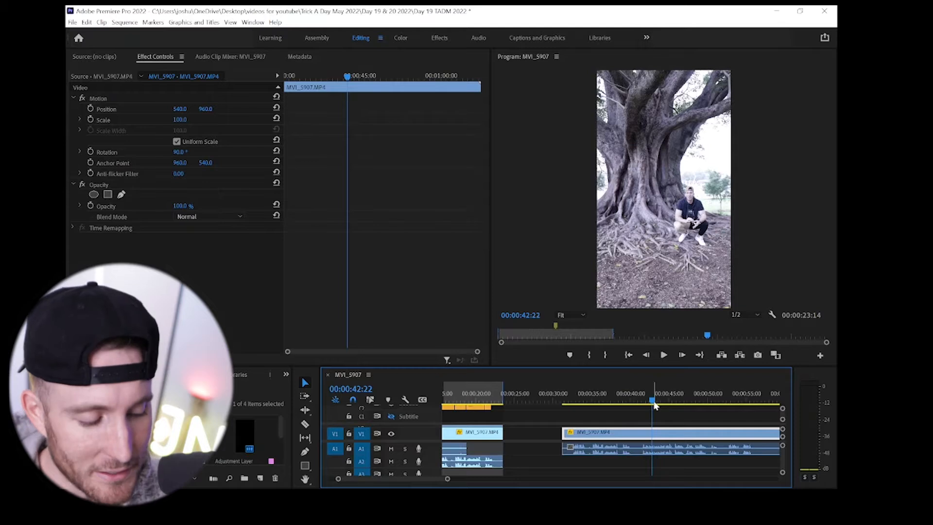
- Split the remaining MVI_5907.MP4 clip at 00:00:41:04, in the pause in its audio
scroll(655, 406, down, 3)
key(minus)
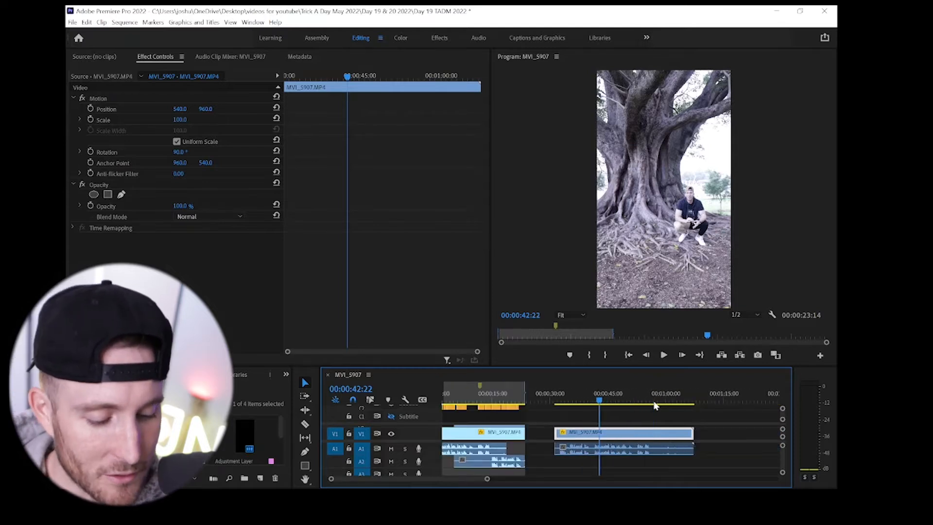
key(XF86AudioMute)
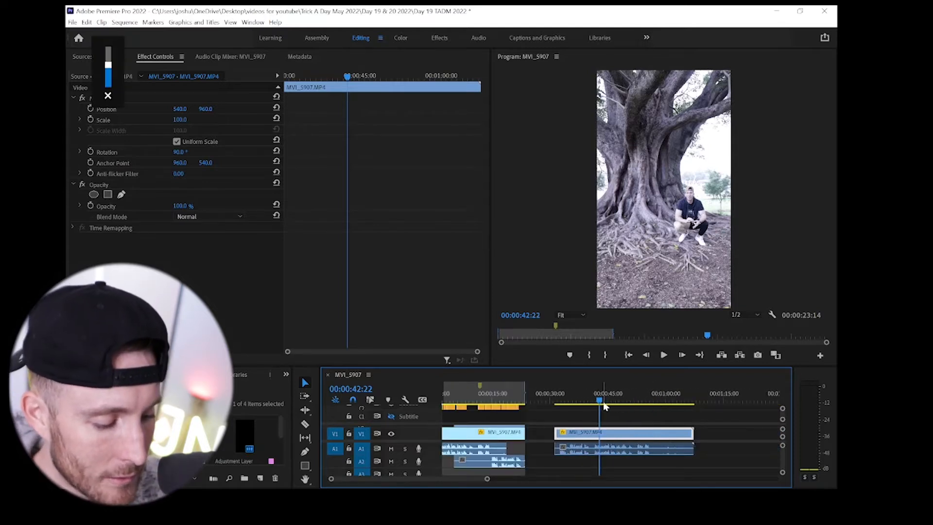
key(equal)
key(equal)
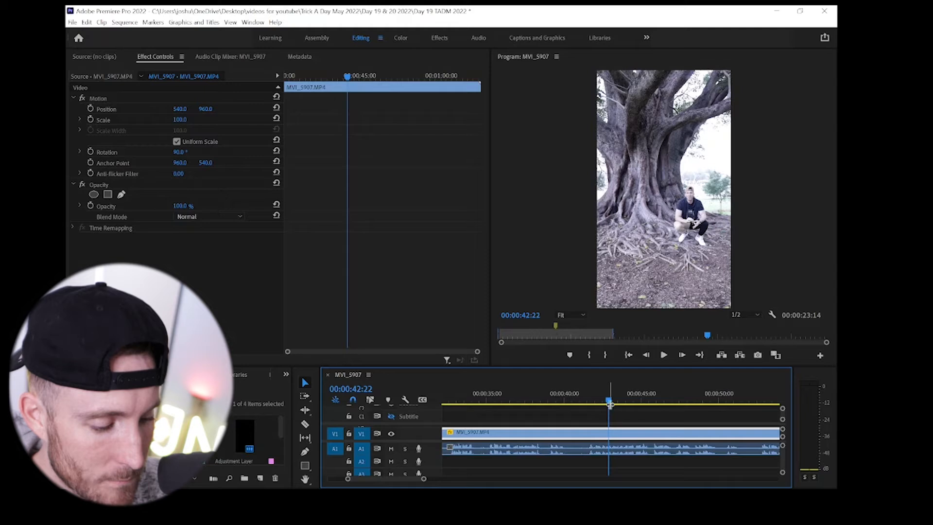
drag(598, 405, 585, 405)
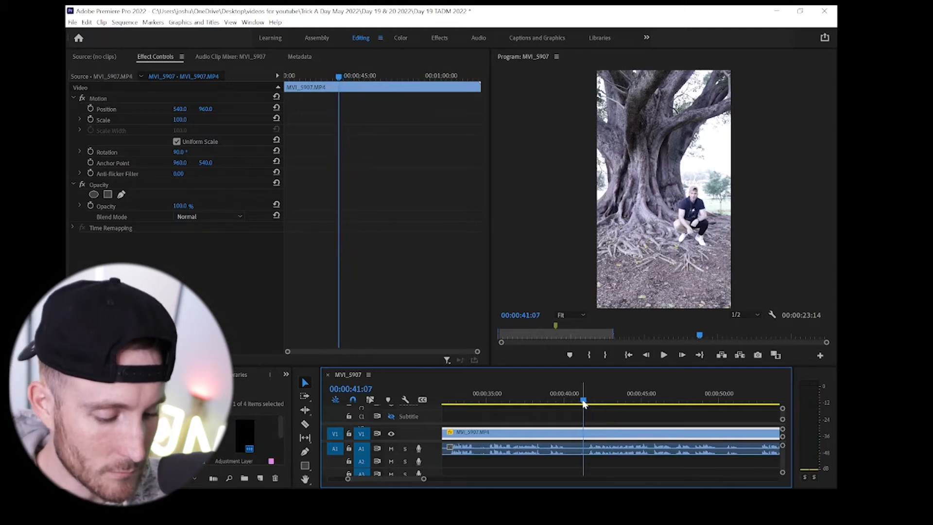
key(XF86AudioLowerVolume)
key(space)
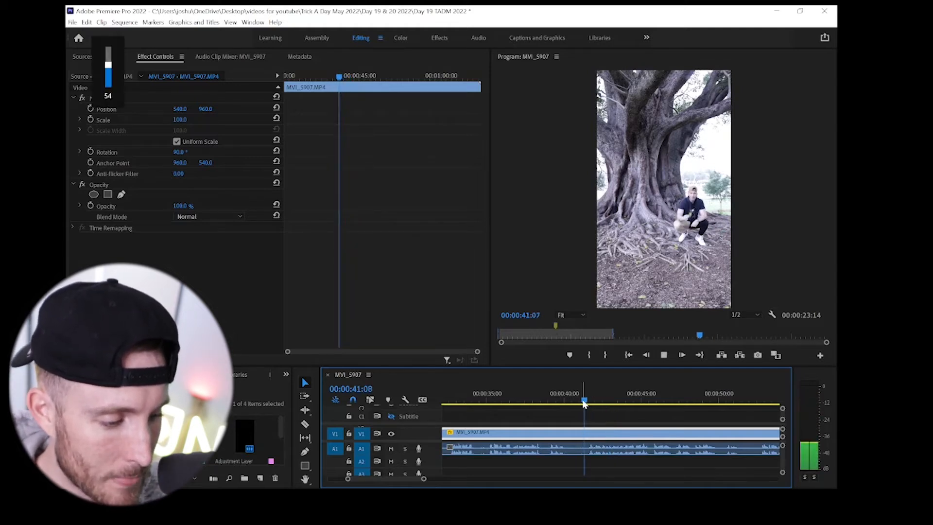
click(583, 403)
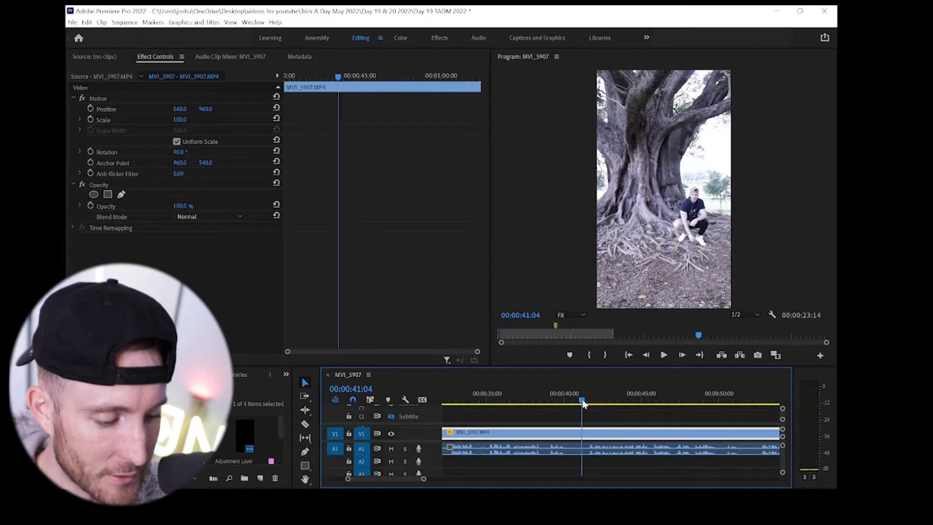
key(c)
click(583, 433)
key(v)
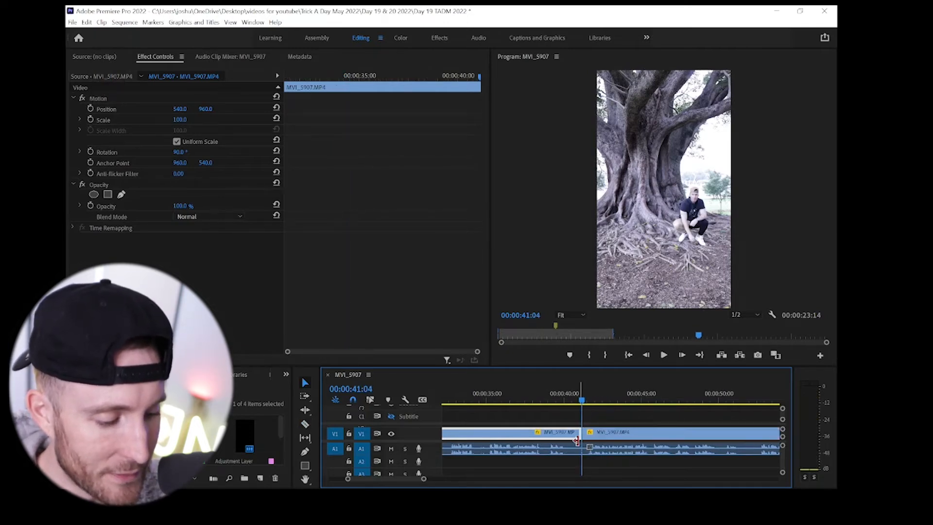
- Move the first section onto tracks V2 and A2, overlapping the second section from about 00:00:54, and enlarge the timeline area
key(minus)
key(minus)
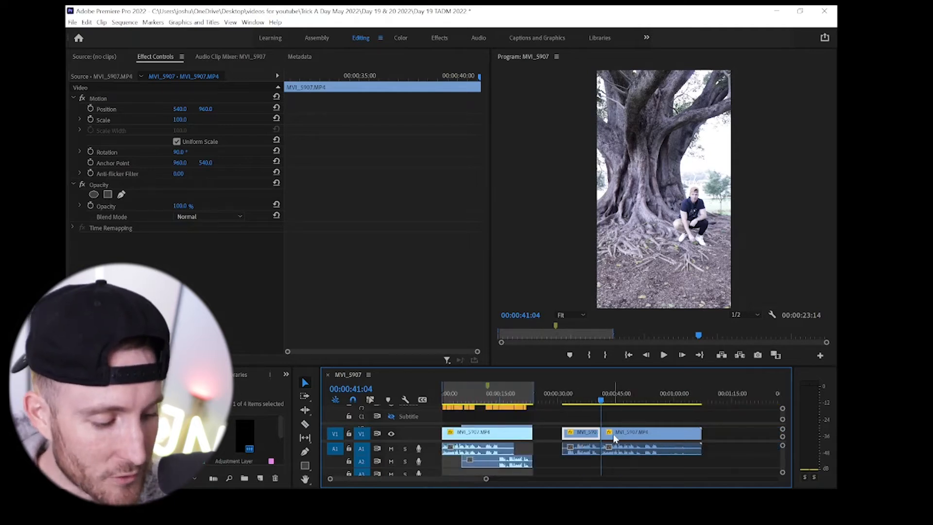
mouse_move(586, 437)
mouse_down()
mouse_move(587, 411)
mouse_move(586, 424)
mouse_up()
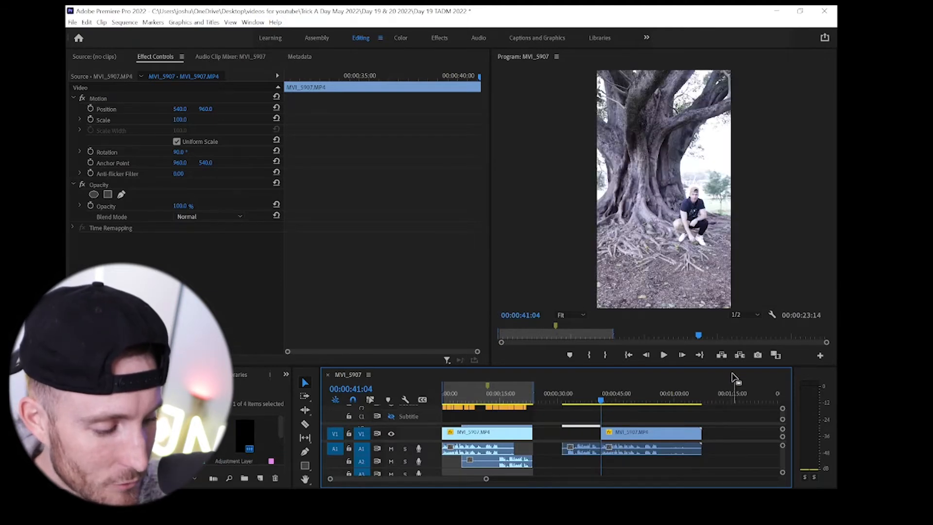
drag(729, 361, 727, 350)
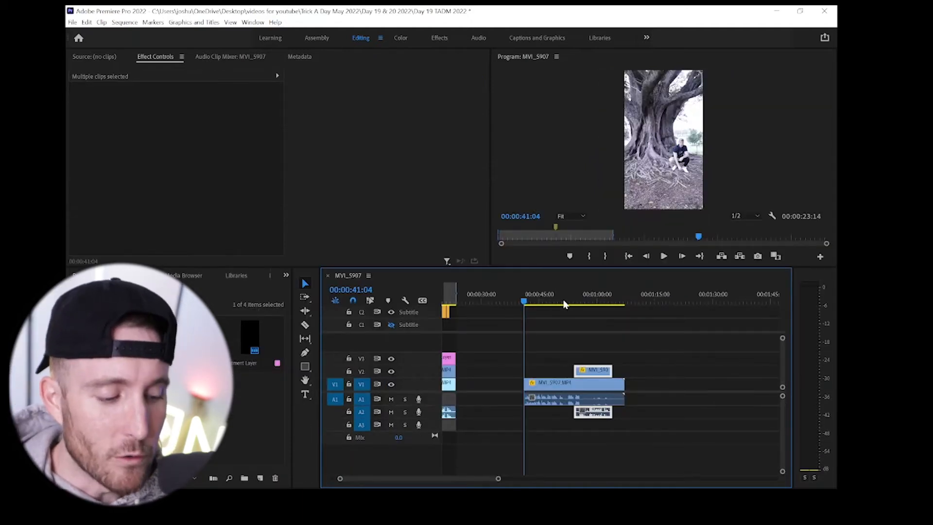
- Play the sequence from about 00:00:48 into the overlap of the two sections to check their timing
click(583, 307)
key(=)
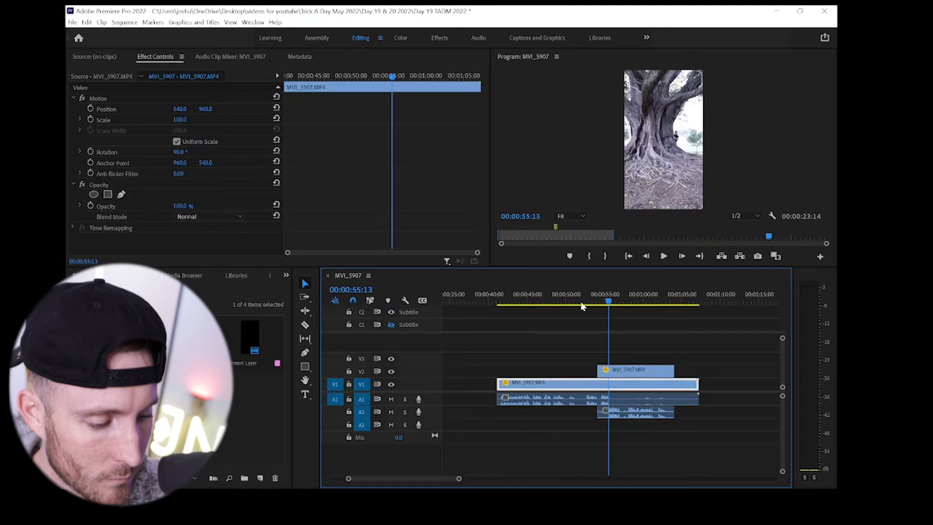
click(554, 303)
key(space)
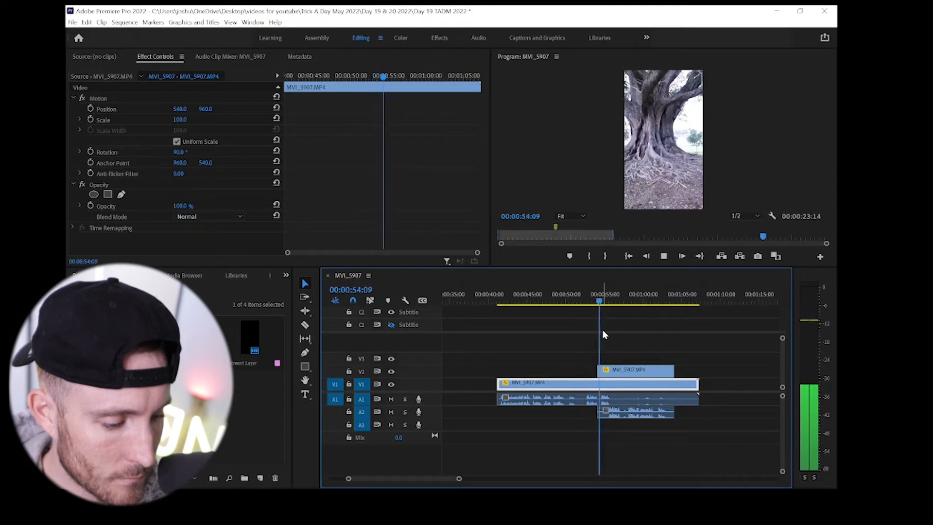
key(space)
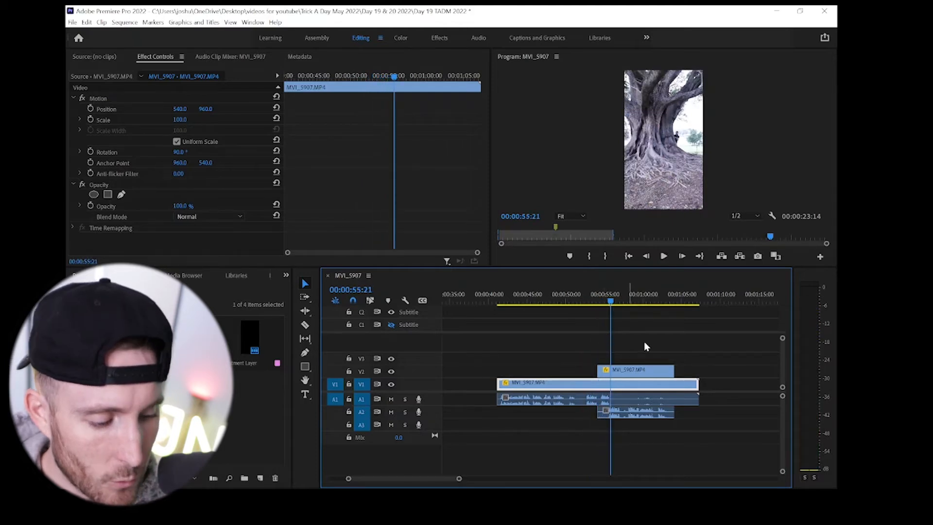
- Shift the V2 section and its A2 audio slightly later so both start at about 00:00:54:15, and save the project
drag(627, 374, 640, 374)
drag(630, 414, 646, 415)
key(equal)
key(equal)
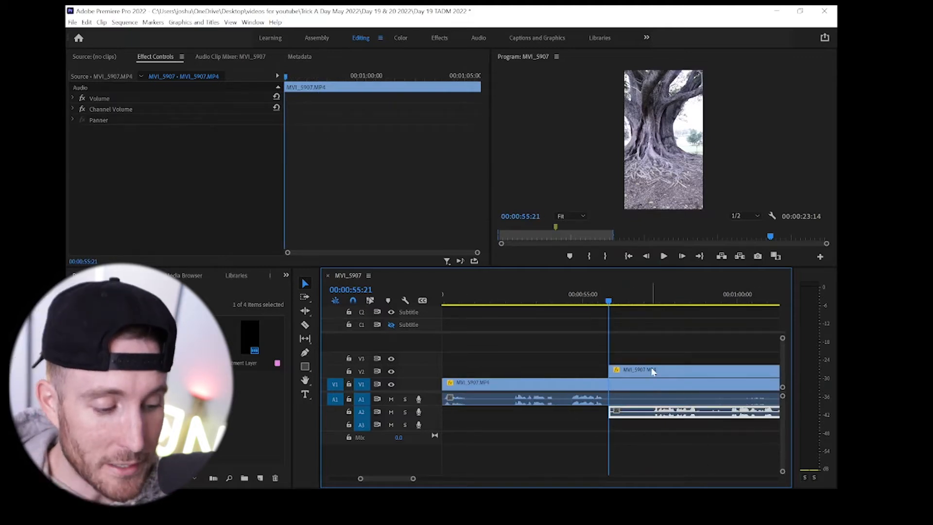
click(664, 371)
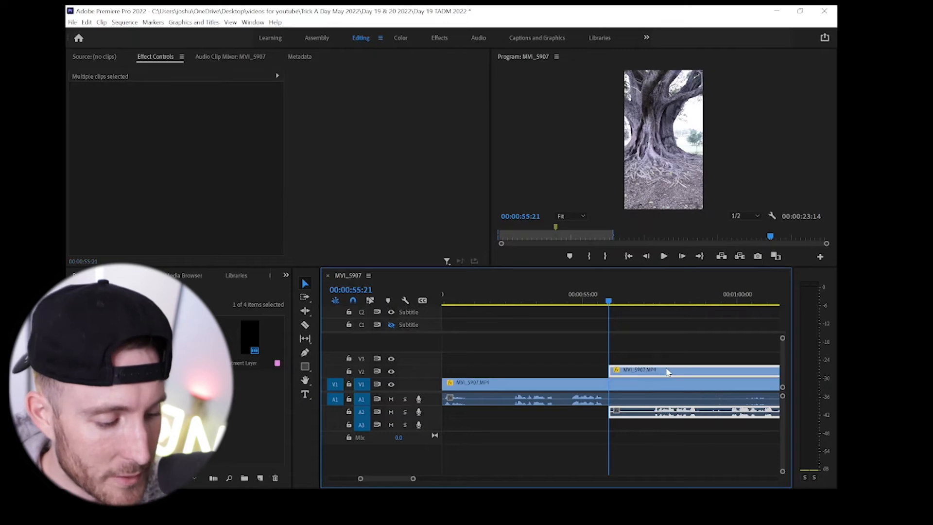
key(ctrl+s)
drag(667, 372, 630, 374)
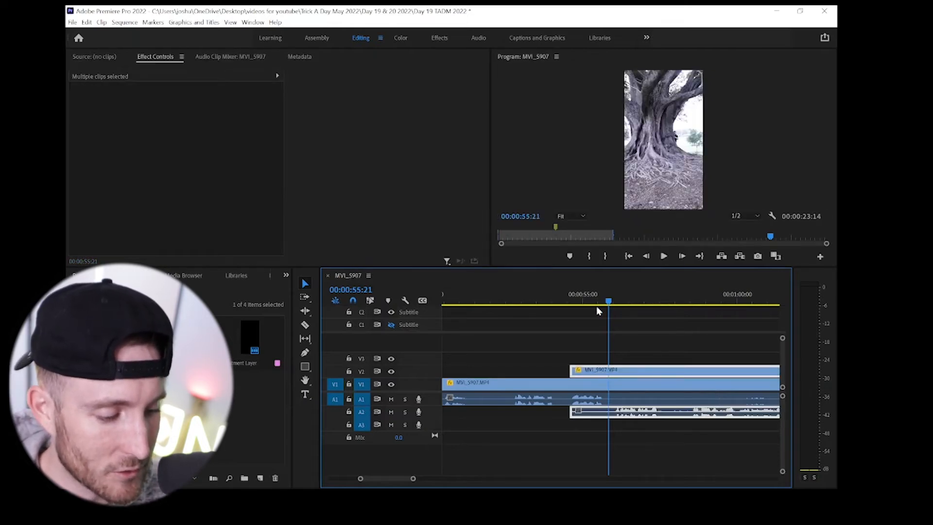
- Play the overlap from 00:00:54:18 to 00:00:57:03 to check the new timing of the two performances
click(574, 303)
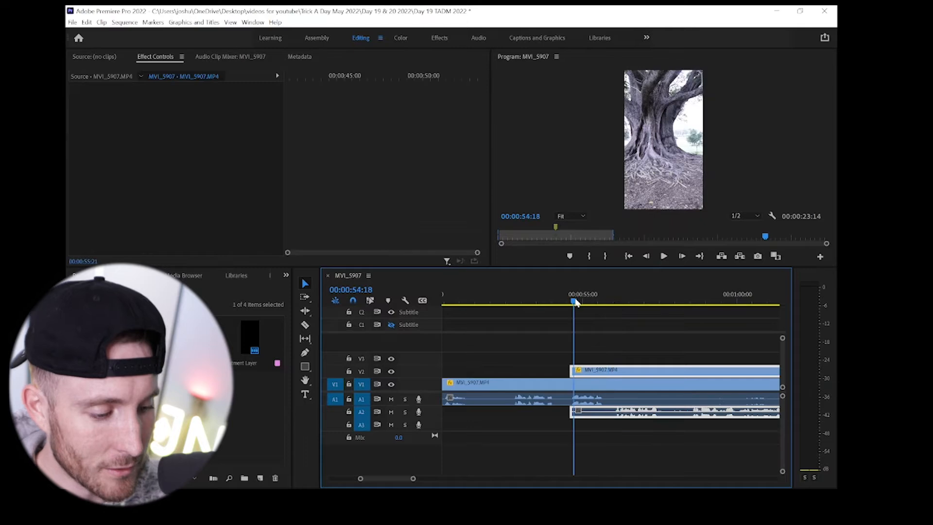
key(space)
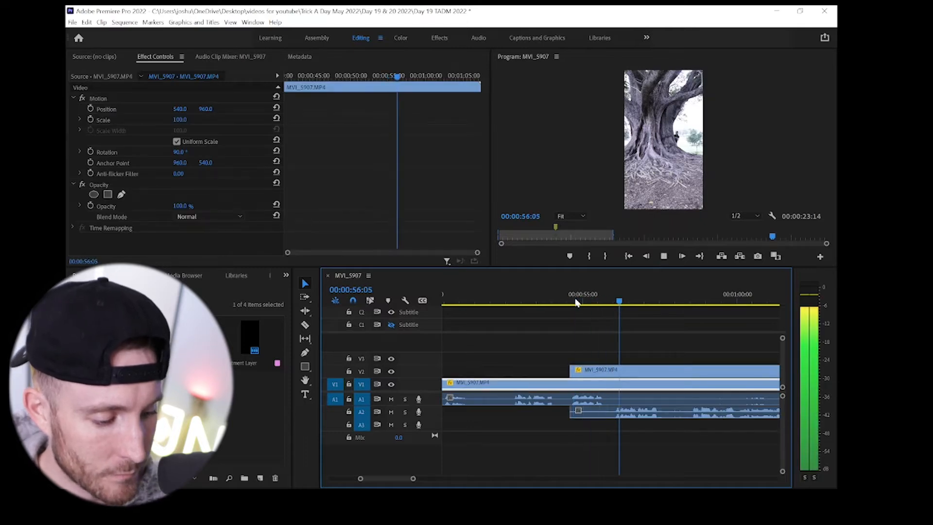
key(space)
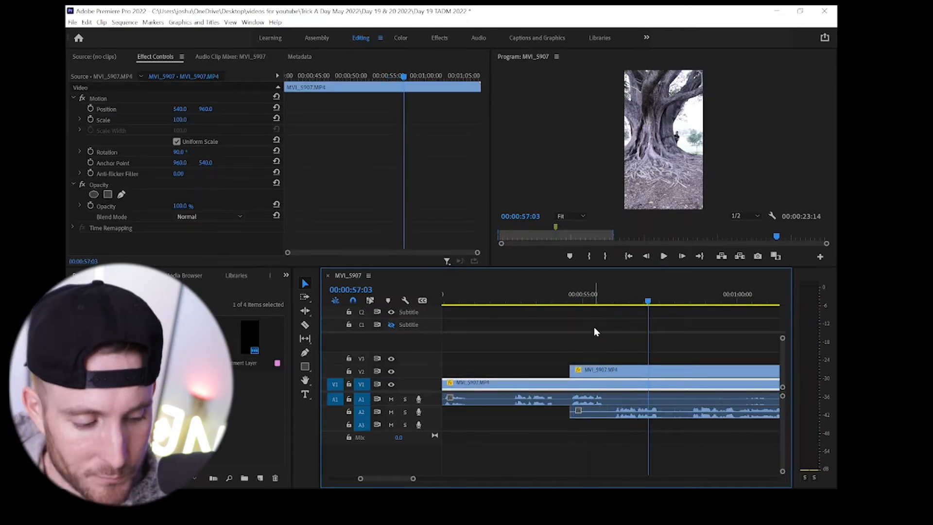
- Draw a free-form opacity mask on the V2 clip around the distant figure and background beside the trunk, enlarging the preview for precision
click(641, 372)
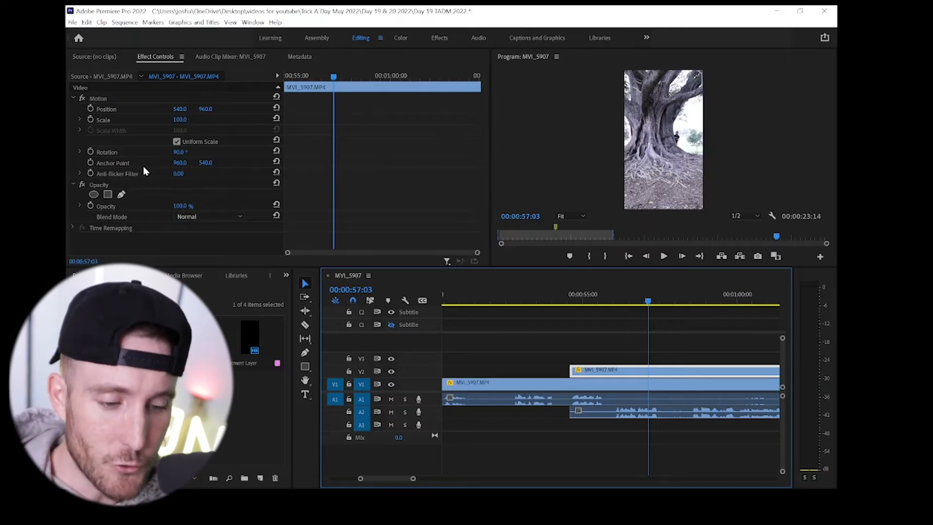
click(122, 194)
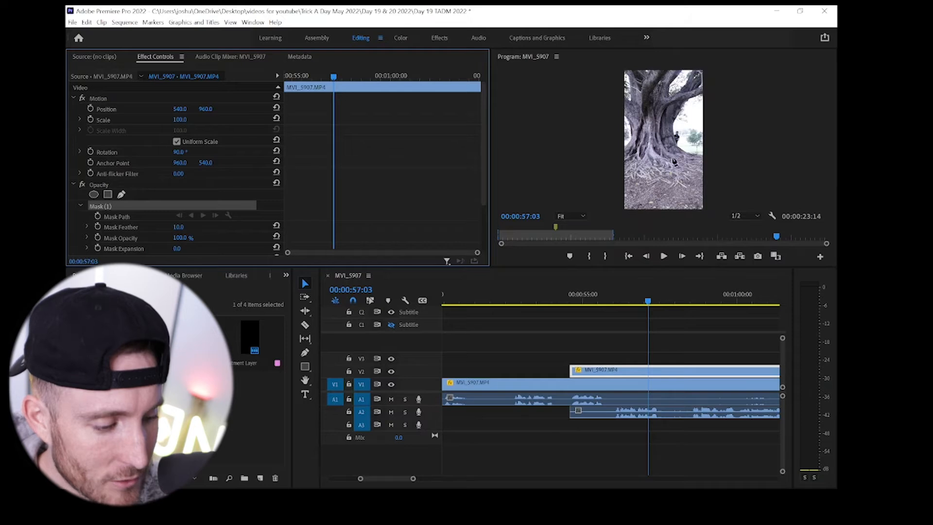
drag(642, 269, 606, 411)
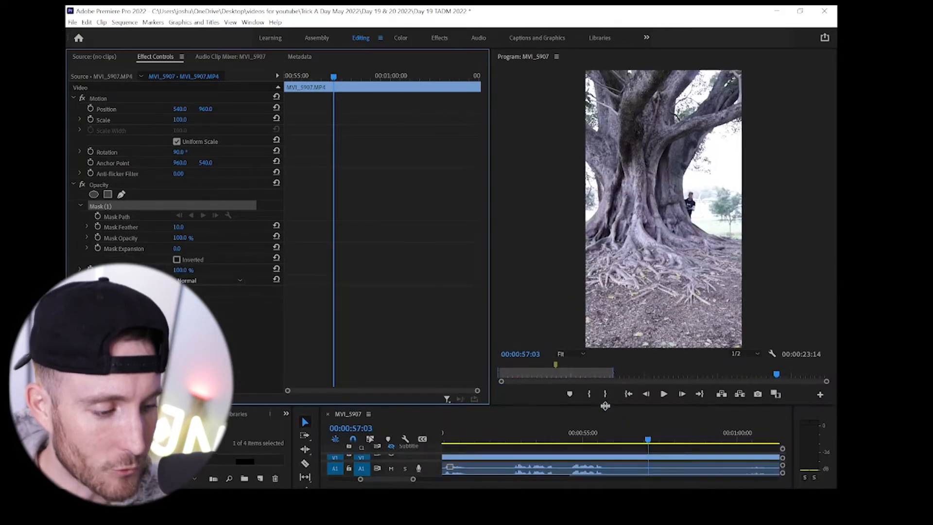
click(740, 76)
click(672, 176)
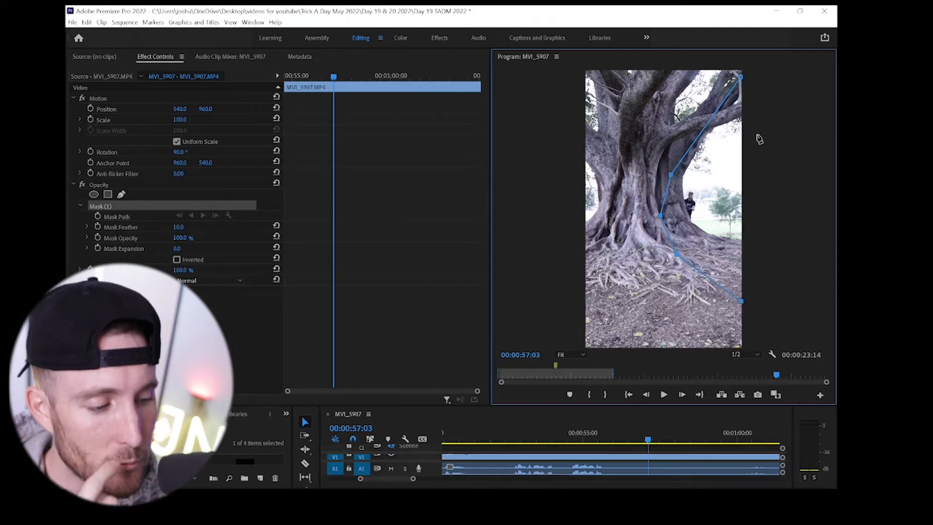
click(741, 78)
- Extend the mask's two outer corner points beyond the frame's right edge, and give the timeline more room again
drag(743, 75, 753, 74)
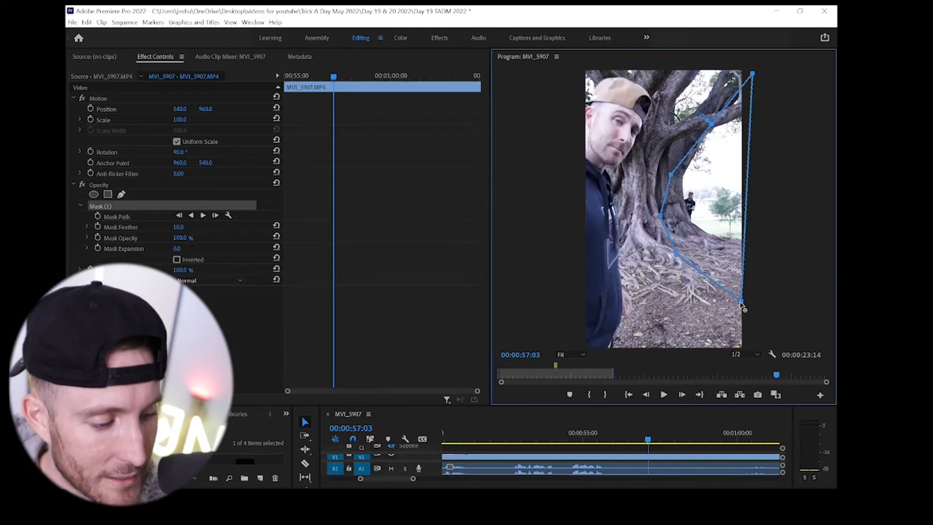
drag(743, 303, 755, 309)
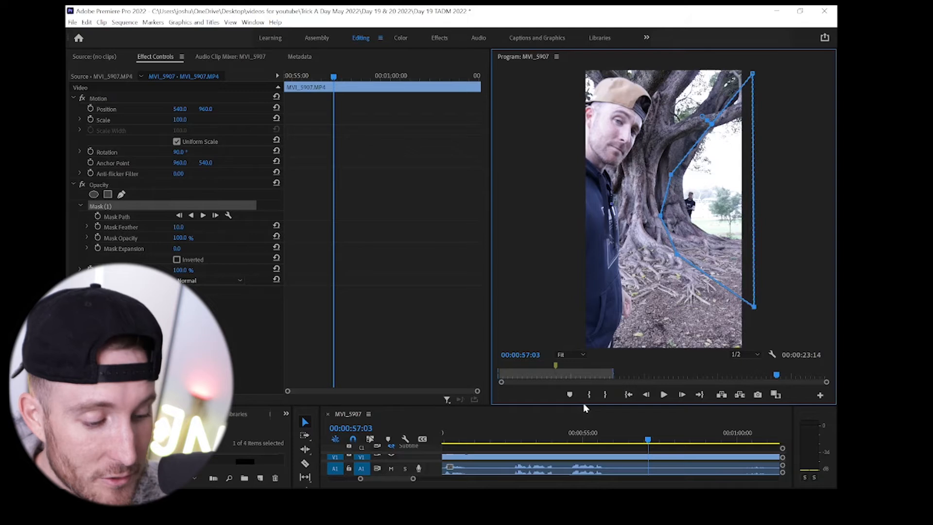
drag(584, 405, 587, 341)
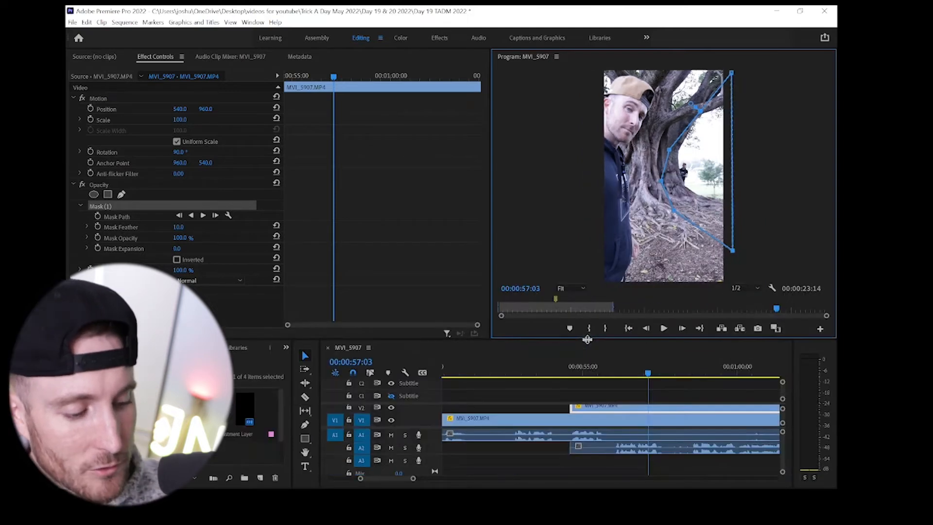
- Play the masked composite from about 00:00:54:03 to 00:01:04:00 to check how both performances work together
click(568, 373)
key(space)
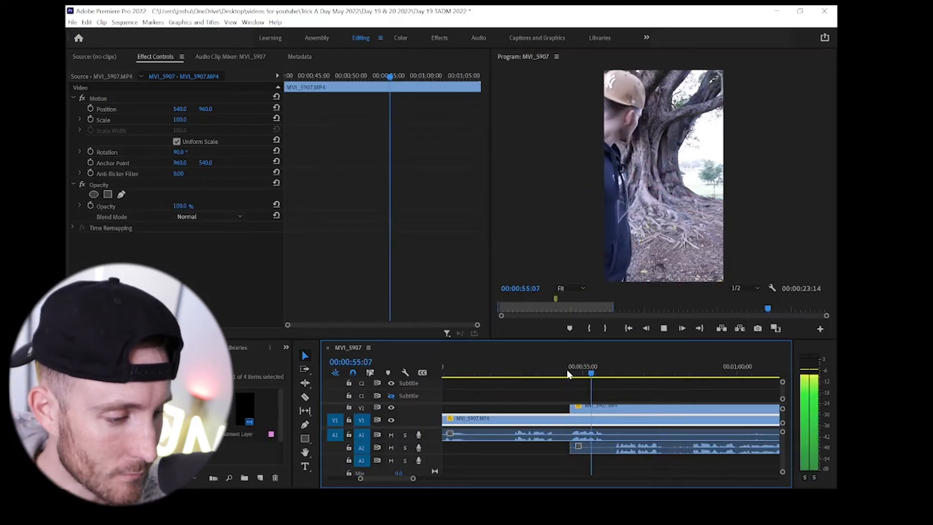
key(space)
key(space)
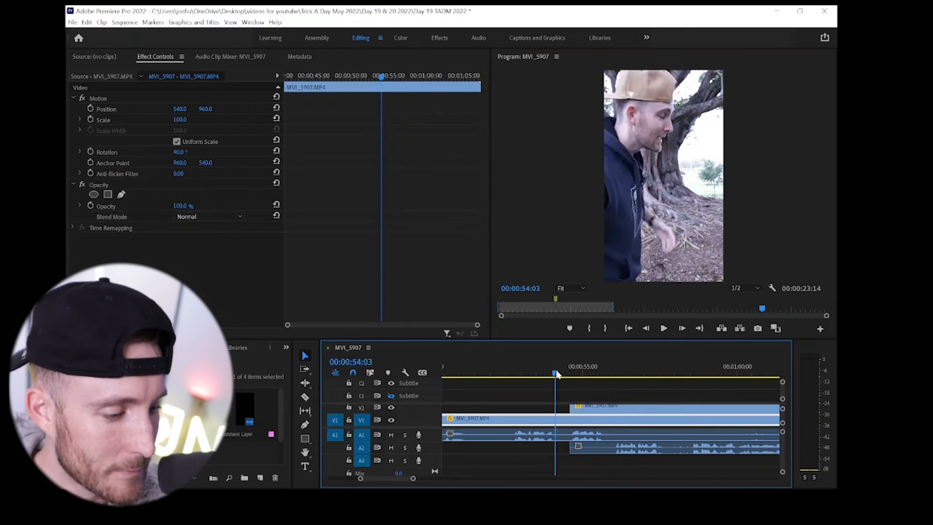
click(556, 372)
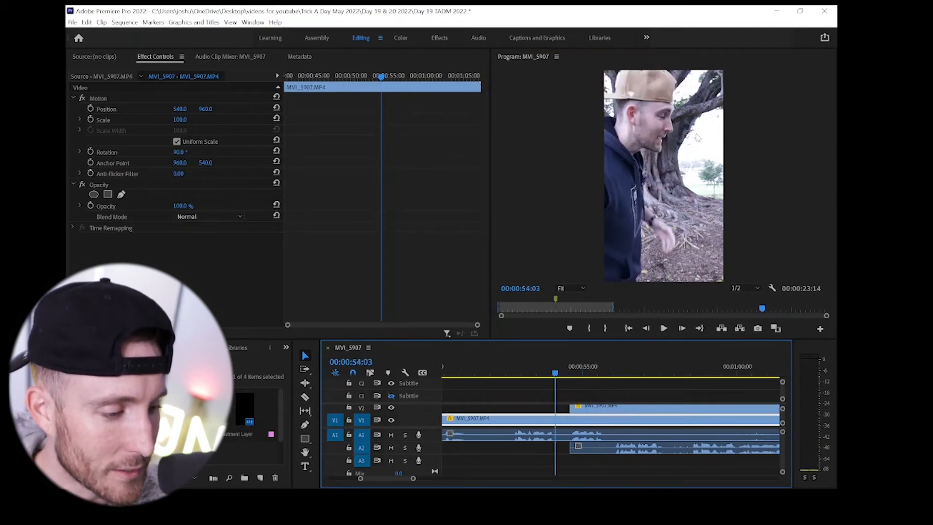
key(space)
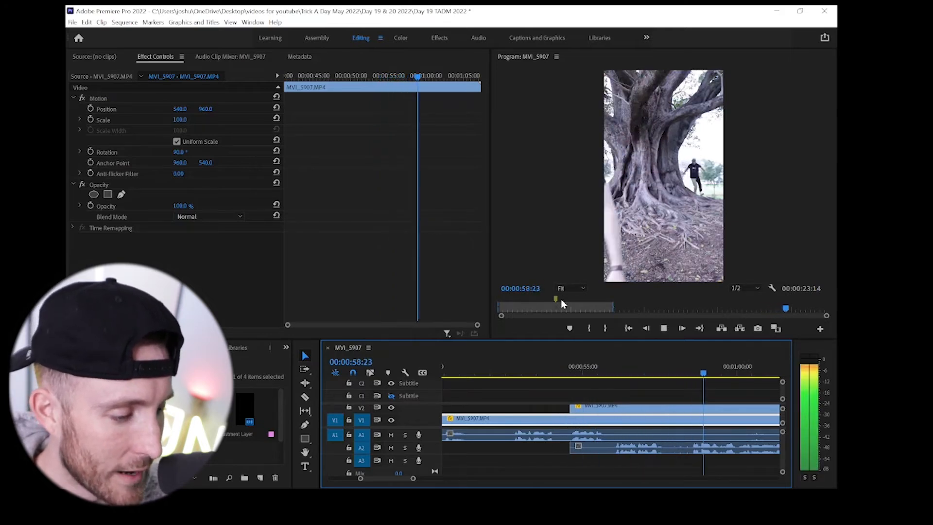
key(space)
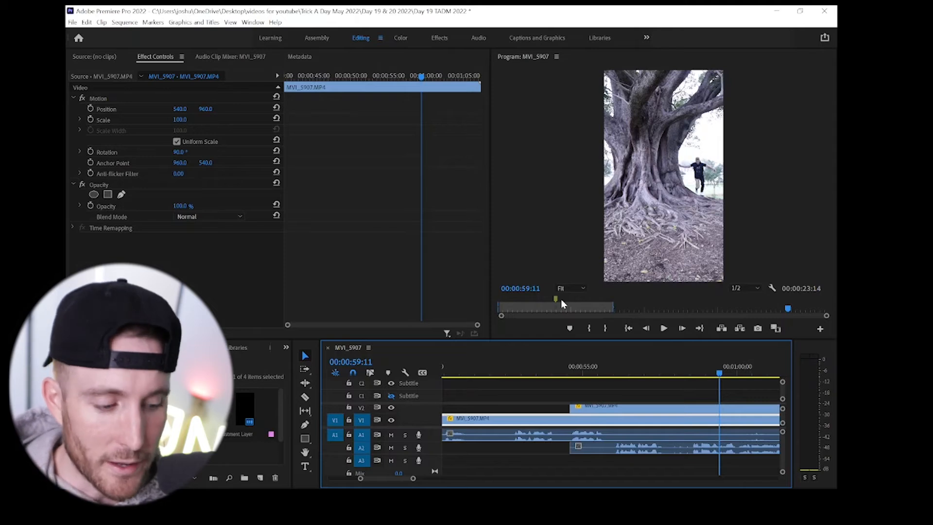
key(space)
key(minus)
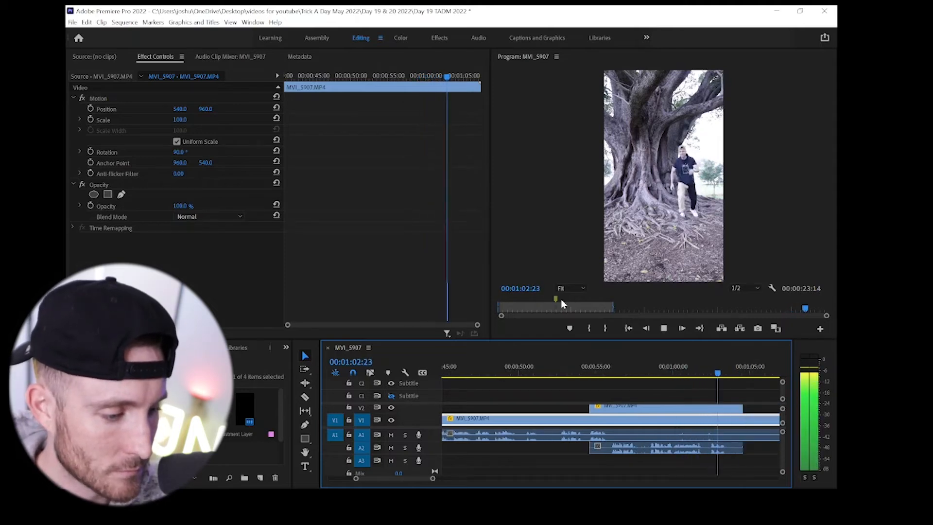
key(space)
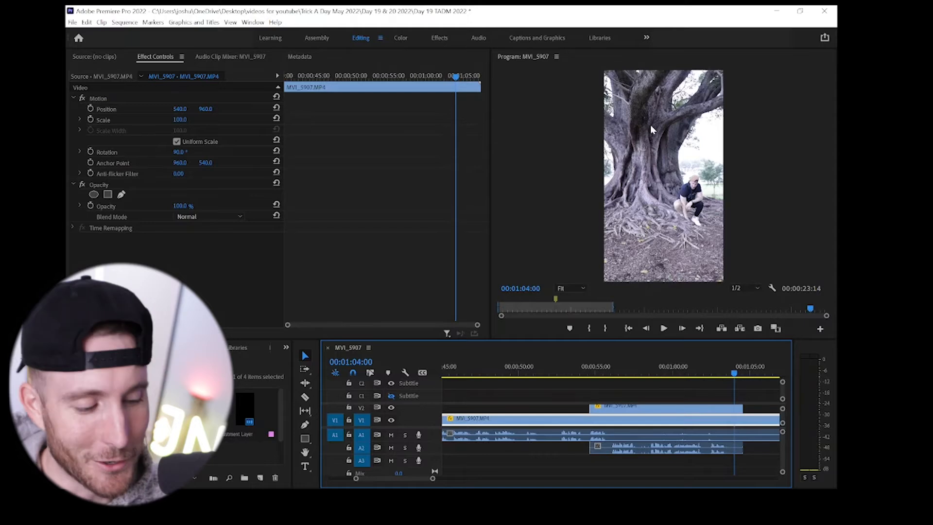
- Display the outline of Mask (1) on the V2 clip at 00:01:04:00 to compare it with the crouching figure
key(minus)
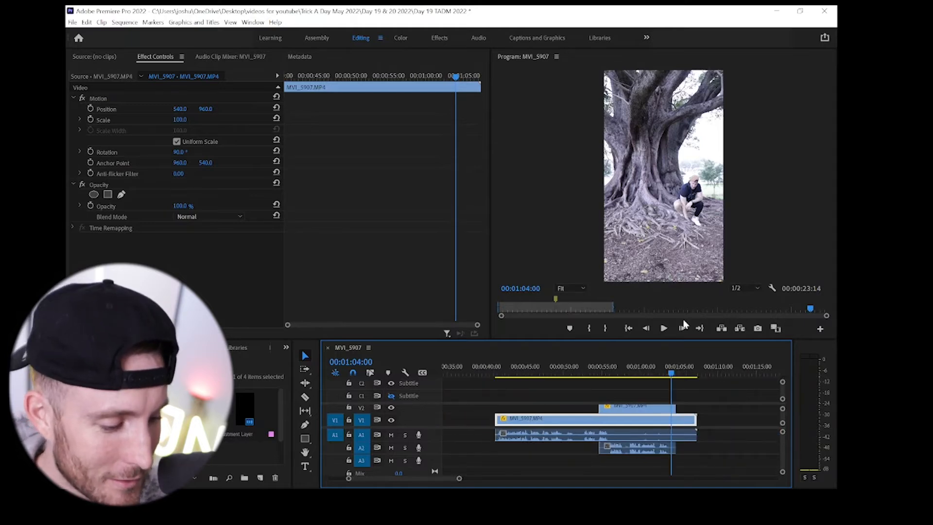
drag(656, 340, 657, 312)
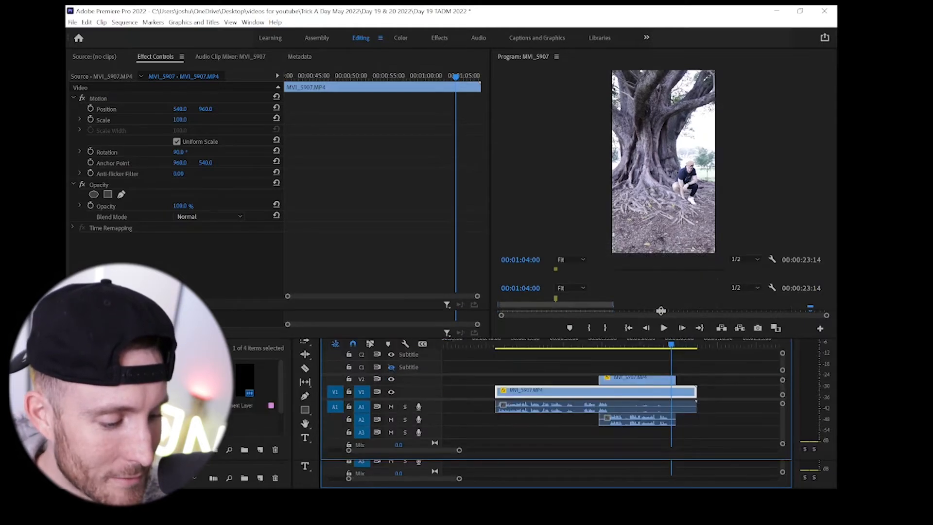
click(657, 393)
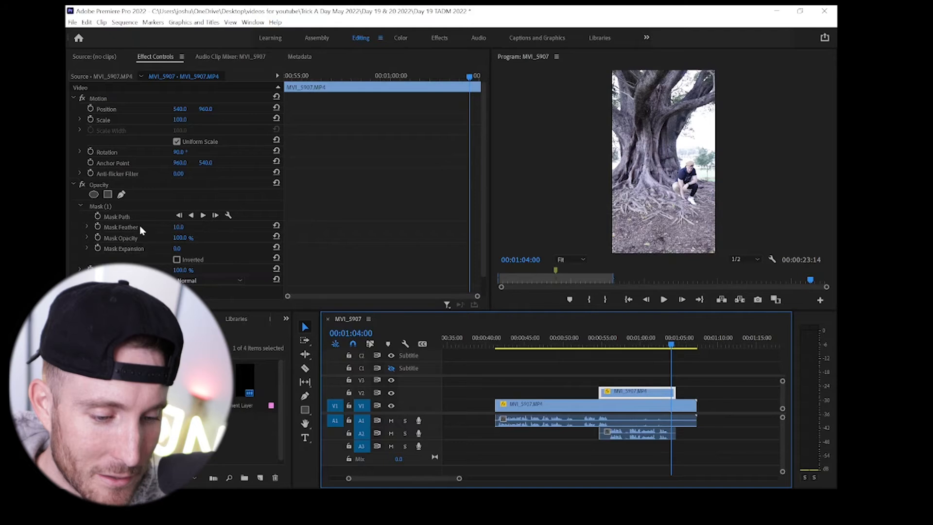
click(102, 206)
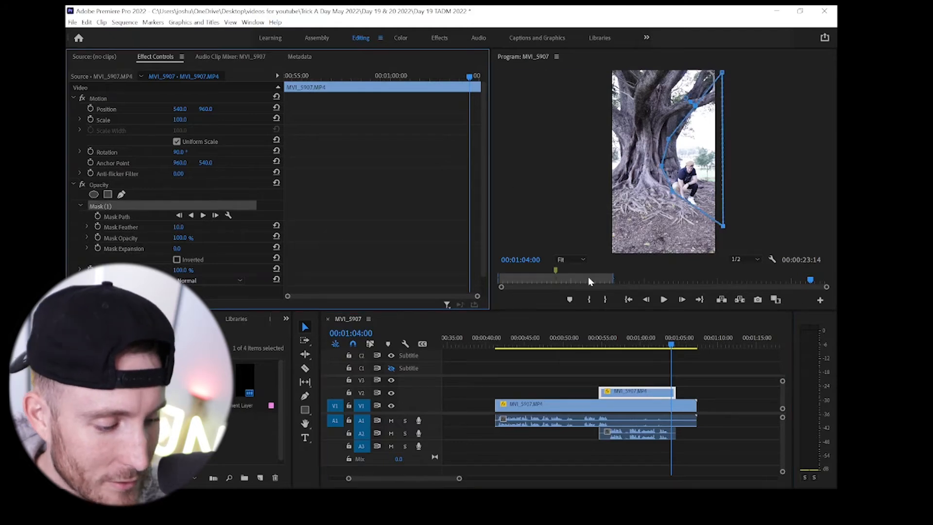
- Extend the start of the V2 clip and its A2 audio back by about one second, to about 00:00:53:15
click(598, 344)
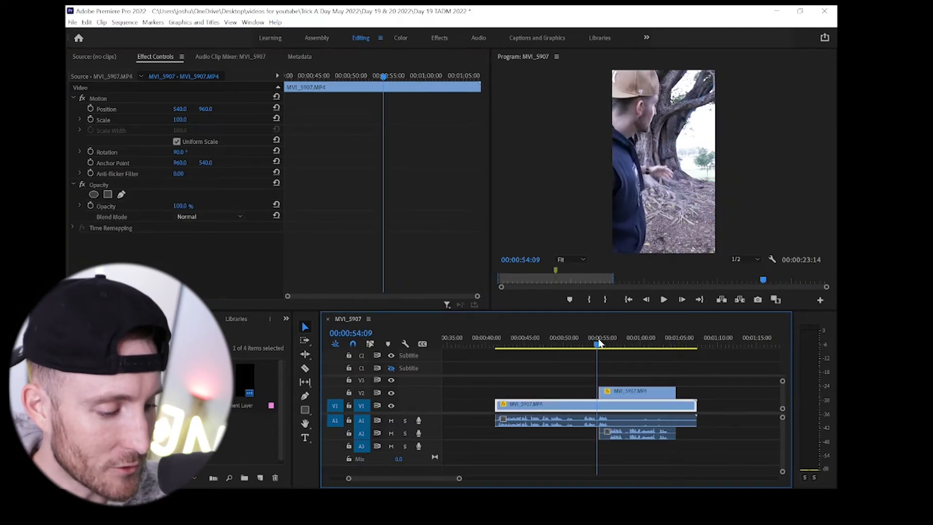
key(equal)
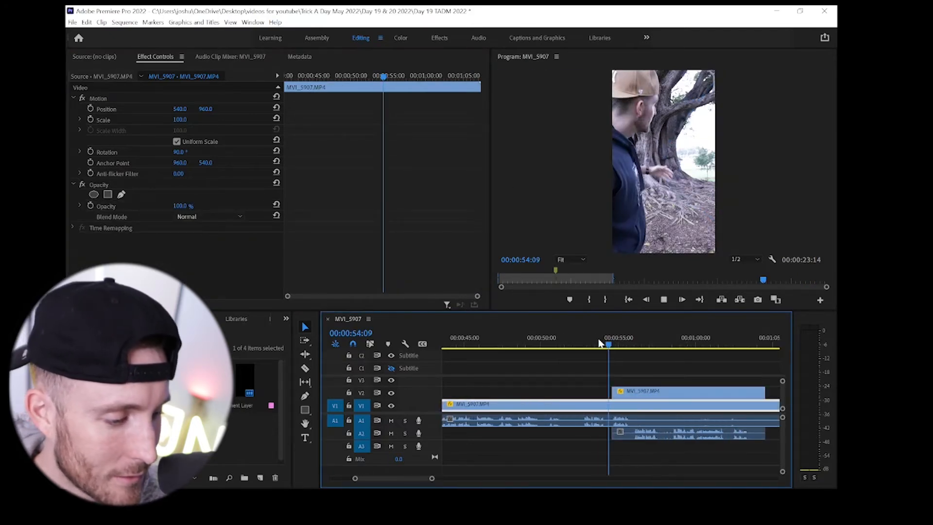
key(space)
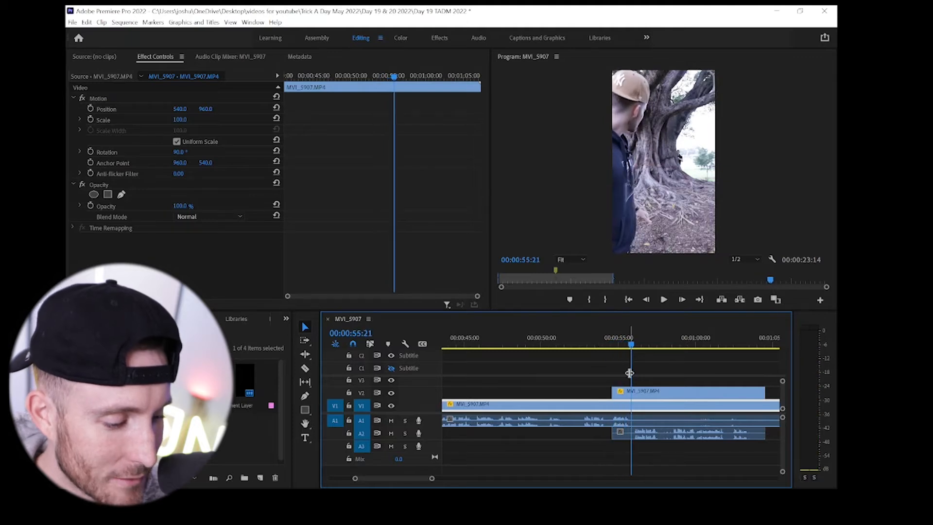
drag(612, 390, 597, 389)
drag(614, 435, 597, 432)
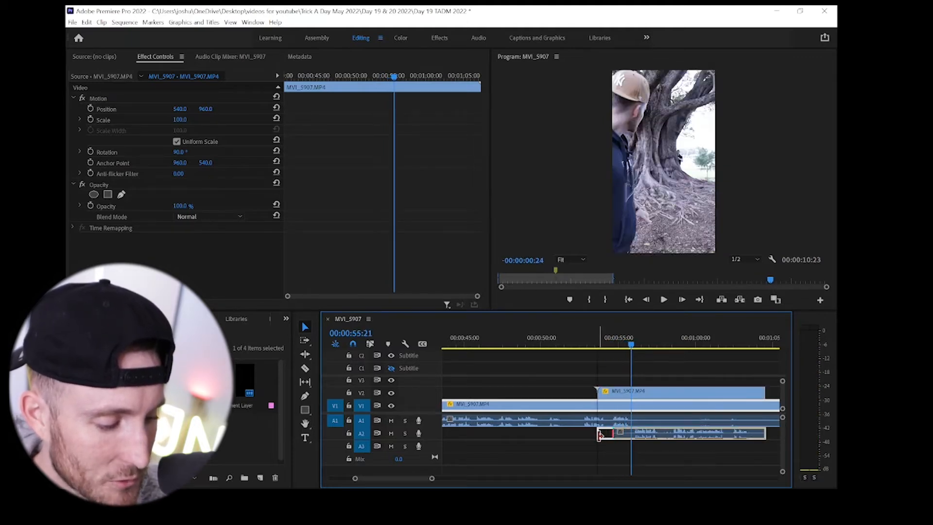
- Play the extended overlap from about 00:00:54:04 to check where the foreground hand crosses the masked area
click(605, 345)
key(space)
key(space)
- Add an opacity keyframe of 0% to the V2 clip at 00:00:54:17
drag(626, 349, 610, 349)
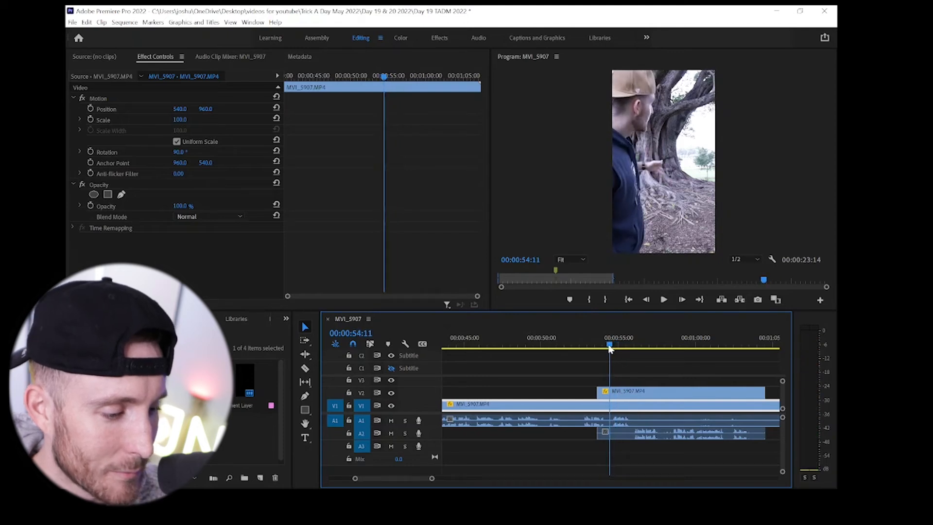
key(Right)
key(Right)
key(Right)
key(Right)
key(Right)
key(Right)
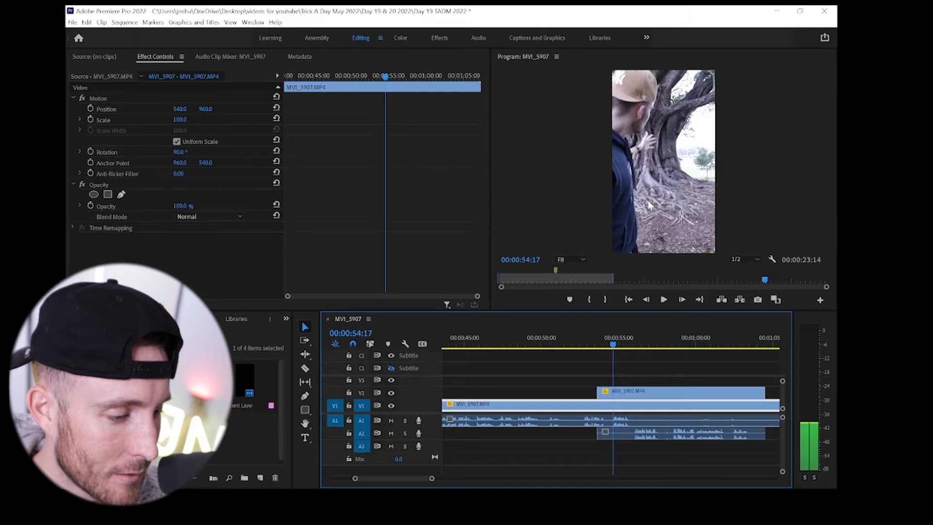
click(616, 396)
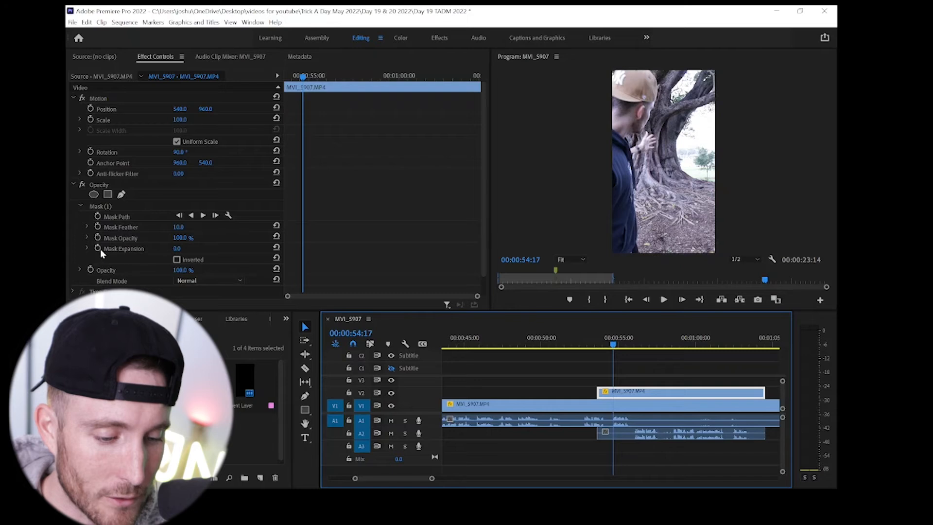
click(91, 270)
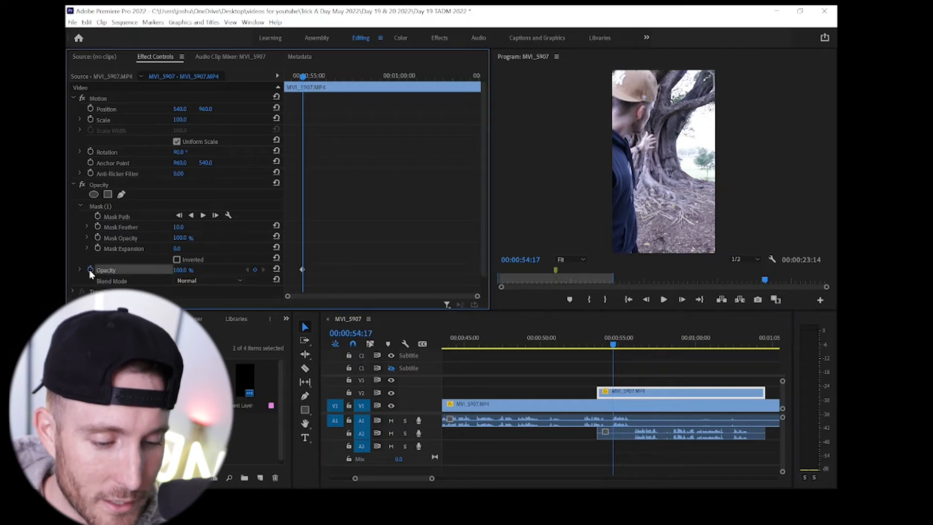
click(180, 270)
text(0)
key(Return)
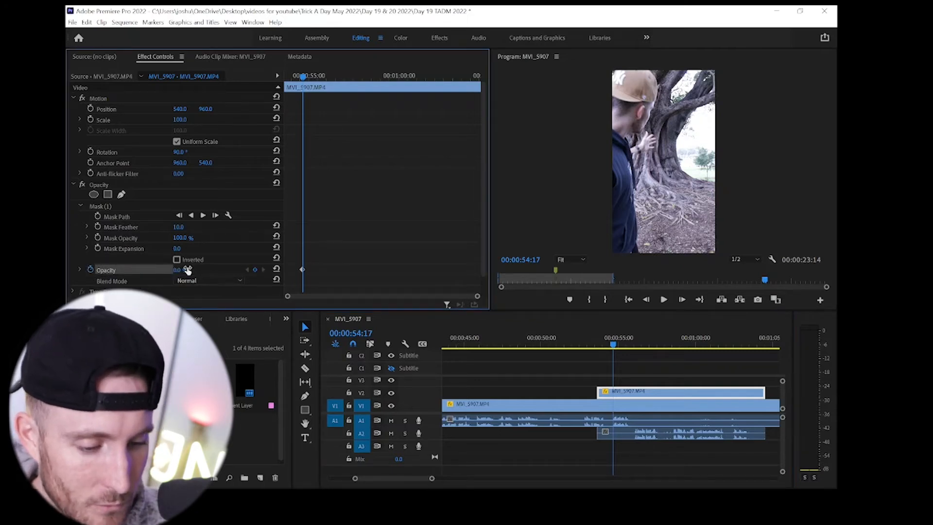
- Add an opacity keyframe of 100% to the V2 clip at 00:00:55:22
key(Right)
key(Right)
key(Right)
key(Right)
key(Right)
key(Right)
key(Right)
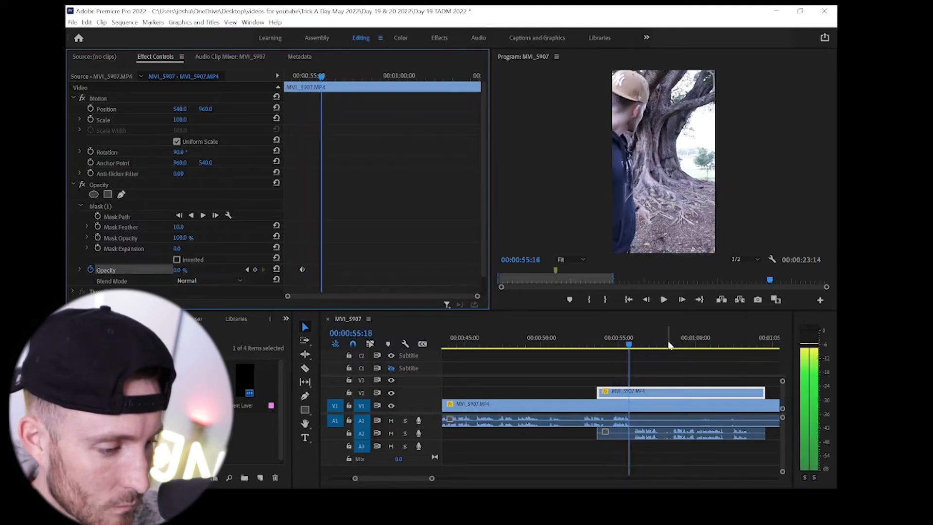
key(Right)
key(Right)
key(Right)
key(Left)
key(Left)
key(Left)
key(Left)
key(Left)
key(Right)
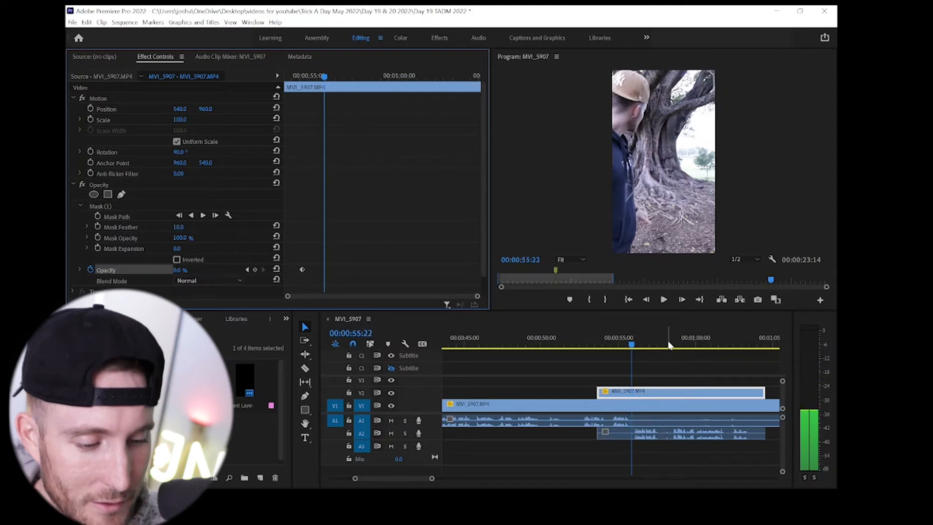
click(187, 269)
text(100)
key(Return)
- Move the V2 clip's 100% opacity keyframe earlier, to 00:00:55:09, to shorten the fade
key(Left)
key(Left)
key(Left)
key(Left)
key(Left)
key(Left)
key(Left)
key(Left)
key(Left)
key(Left)
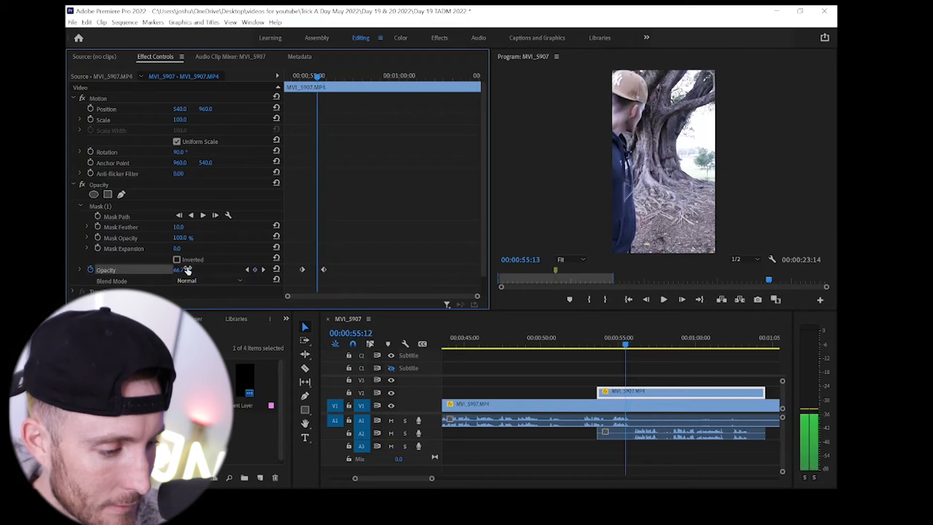
key(Left)
key(Left)
key(Left)
key(Left)
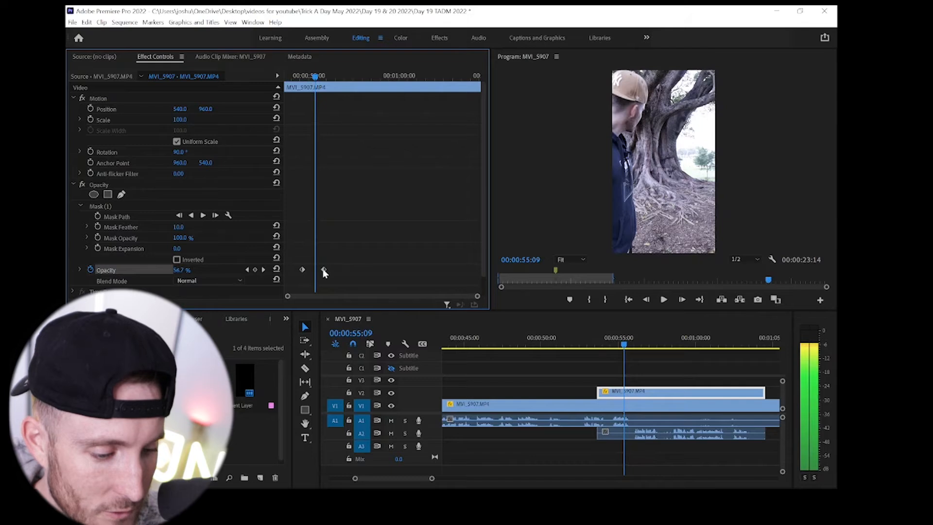
drag(324, 270, 314, 271)
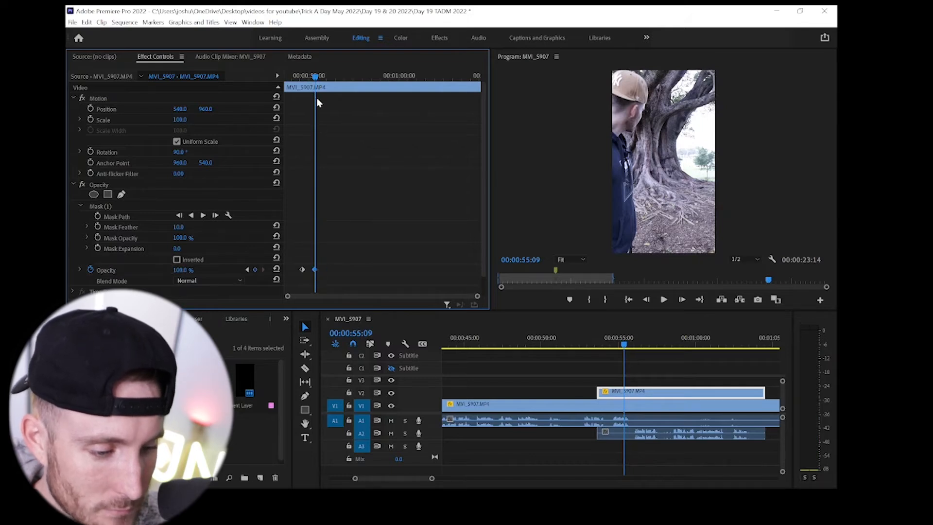
- Step through the fade frame by frame and move the V2 clip's 0% opacity keyframe to 00:00:55:02
click(304, 77)
key(=)
key(Right)
key(Right)
key(Right)
key(Right)
key(Right)
key(Right)
key(Right)
key(Right)
key(Right)
key(Right)
key(Right)
key(Right)
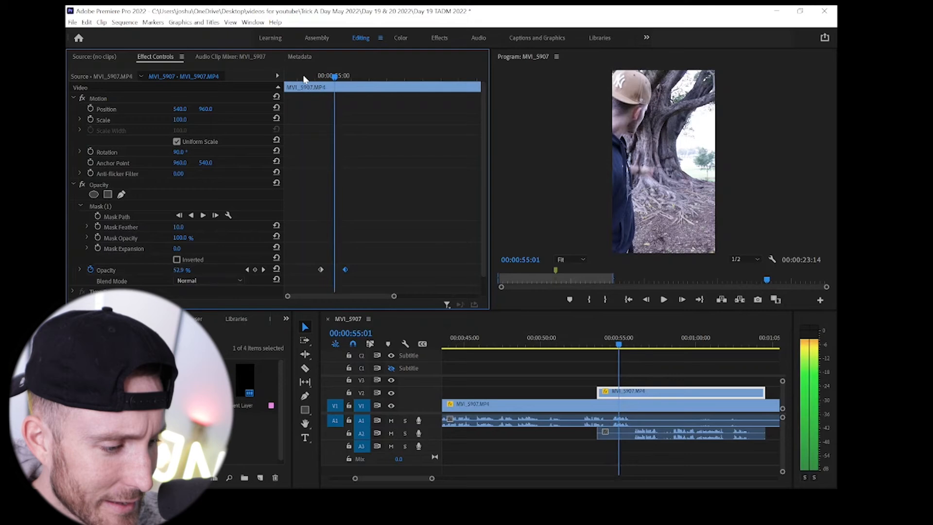
key(Left)
key(Left)
key(Left)
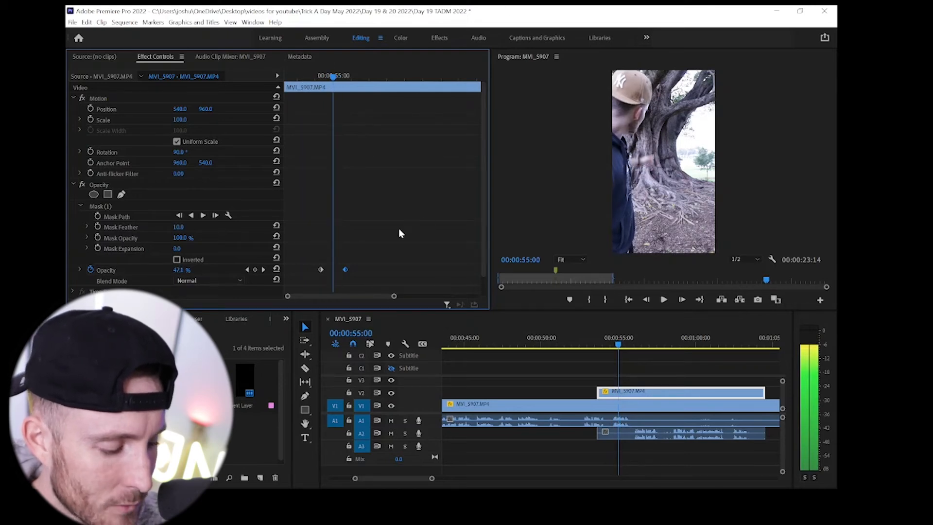
key(Right)
key(Right)
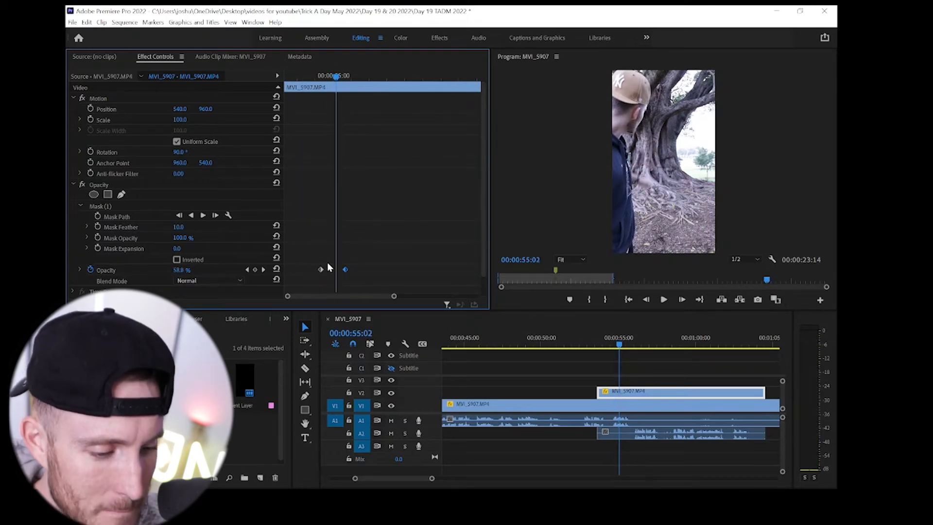
drag(320, 270, 336, 270)
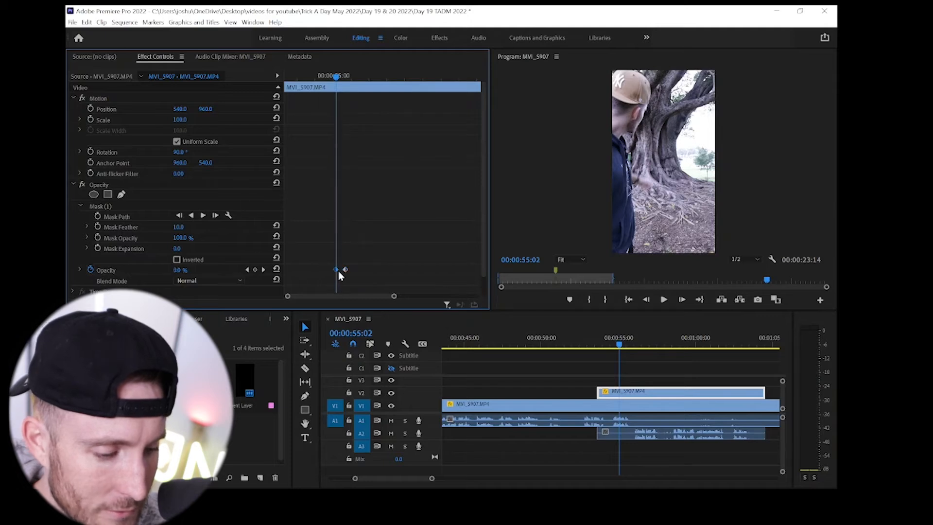
- Play the shortened fade from 00:00:54:18 to check how the background figure appears
click(324, 75)
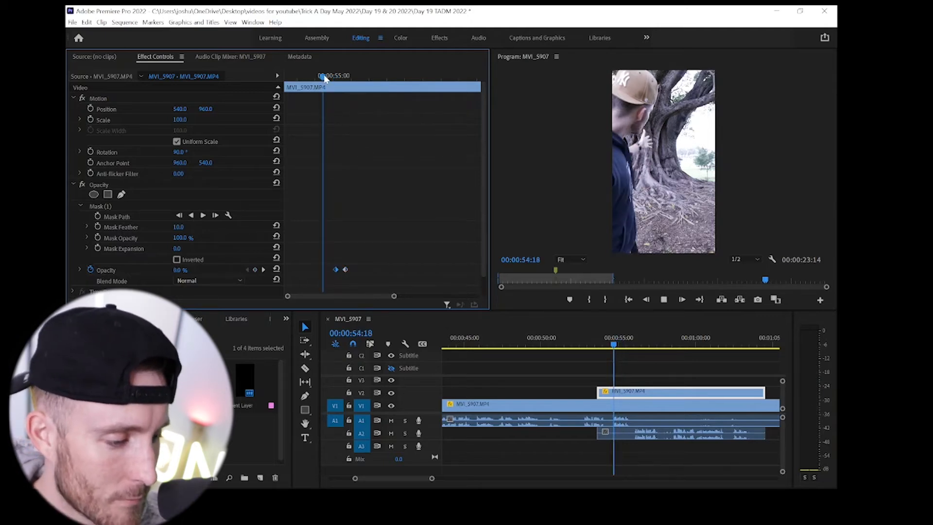
key(space)
click(324, 75)
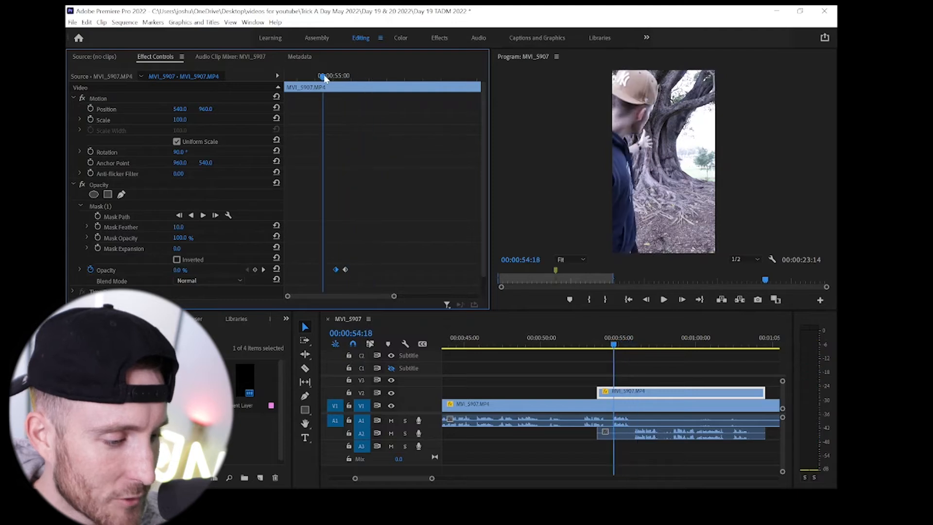
key(space)
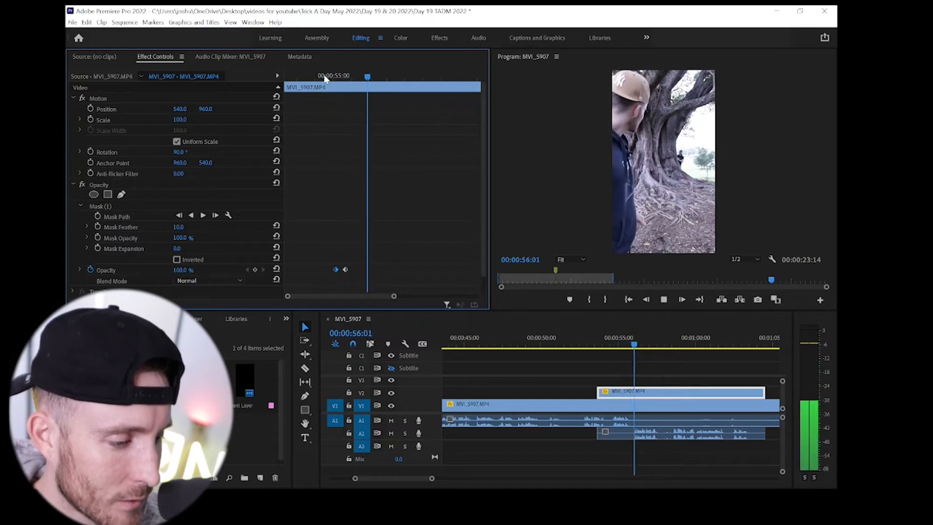
key(space)
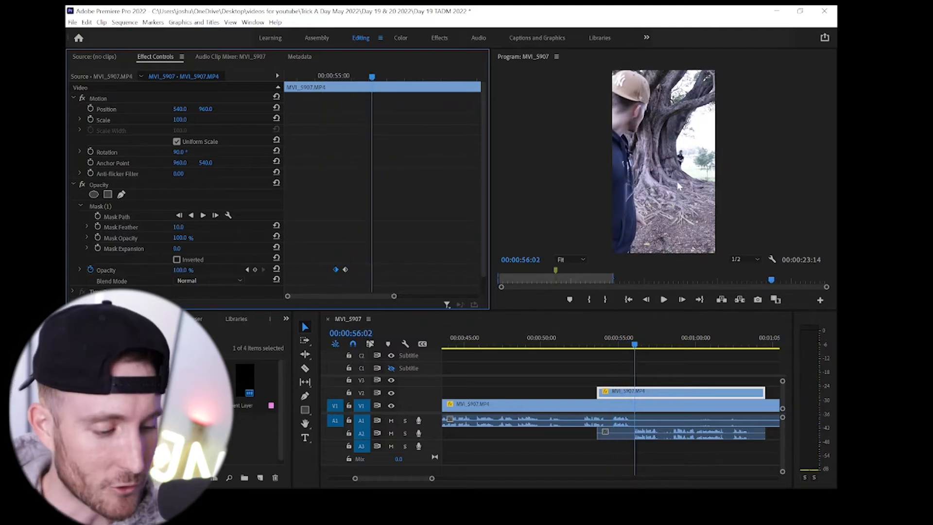
- Play the sequence from about 00:00:53:05 to find the point where the foreground figure has left the frame
click(595, 346)
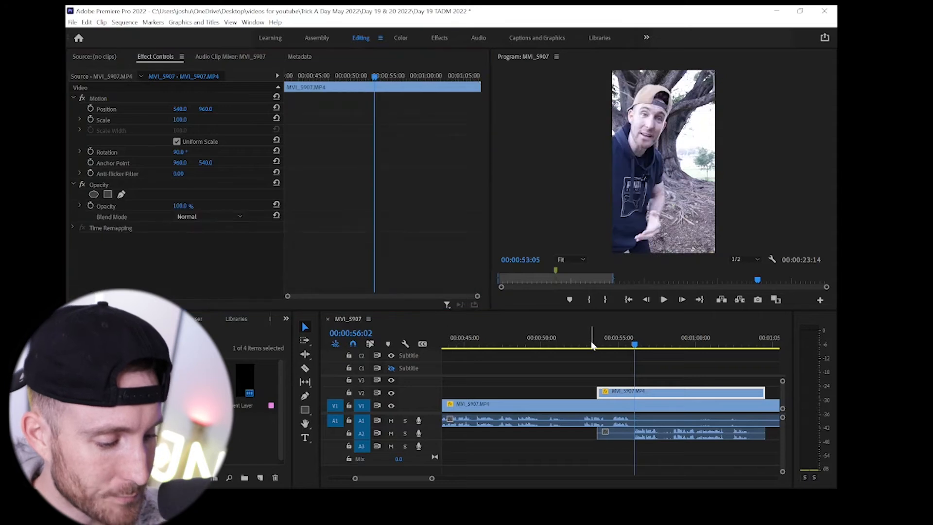
key(space)
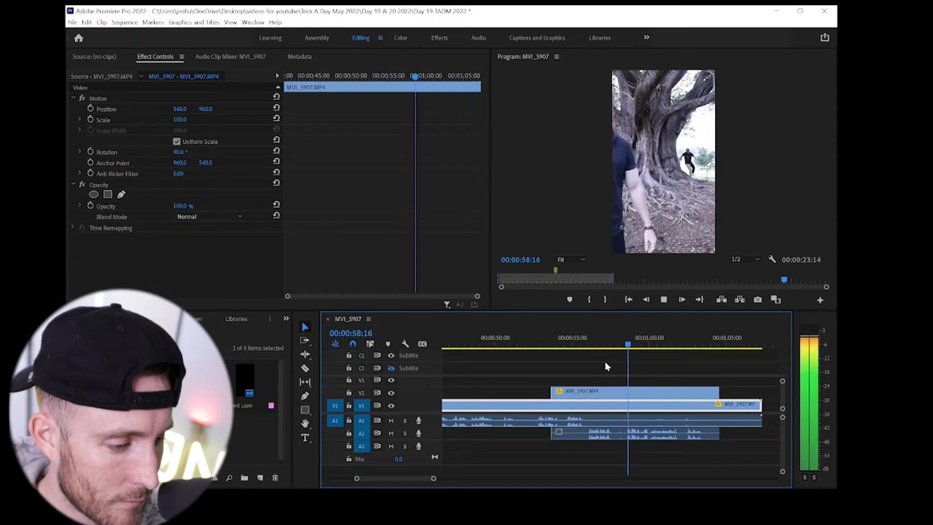
key(space)
key(shift+Left)
key(Left)
key(Left)
key(Left)
key(Left)
key(Left)
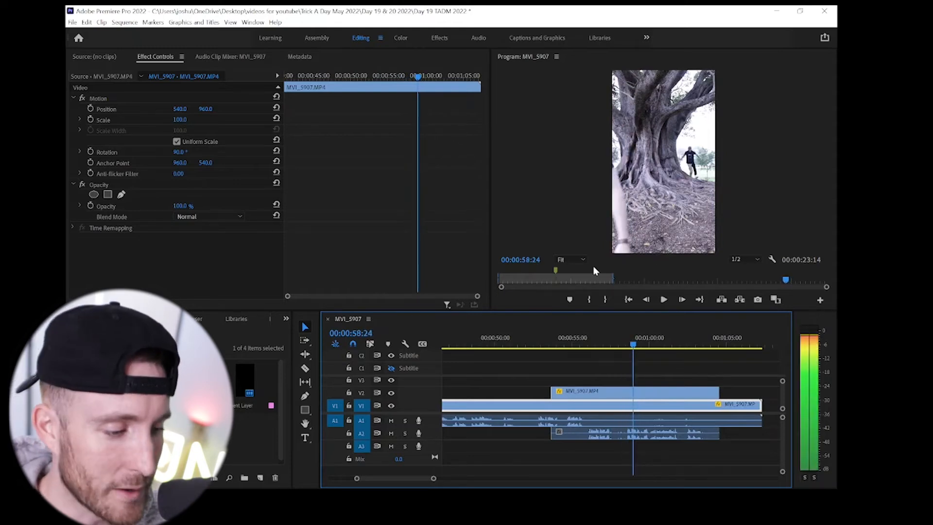
key(space)
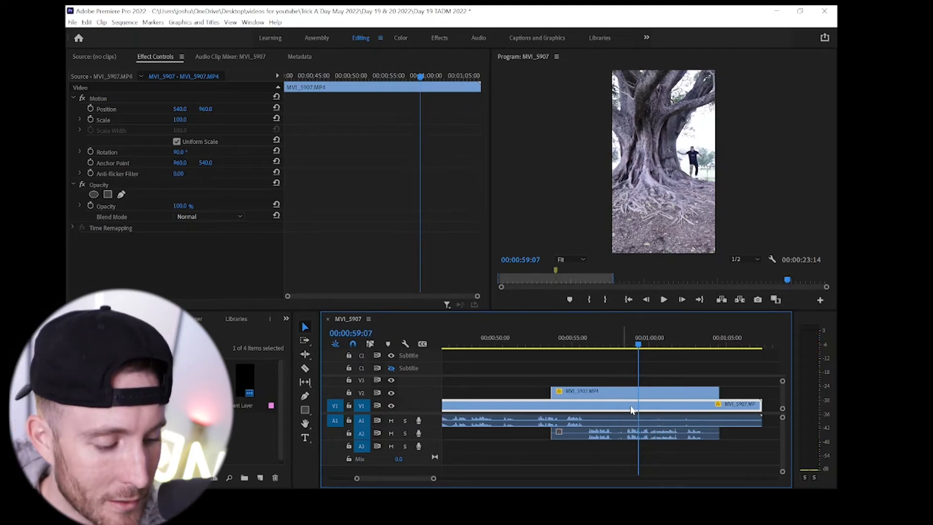
- Split the A1 audio at 00:00:59:07 and delete the part after the cut
scroll(668, 416, right, 2)
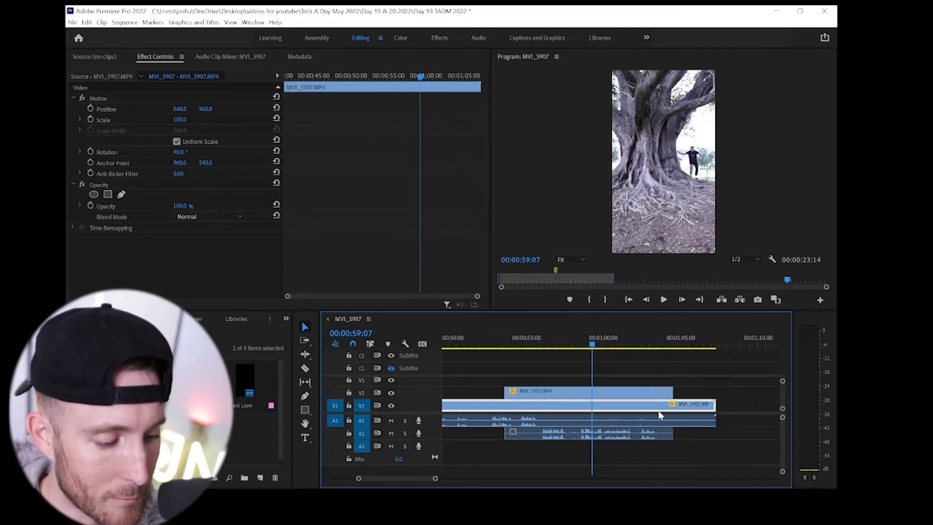
key(c)
key(v)
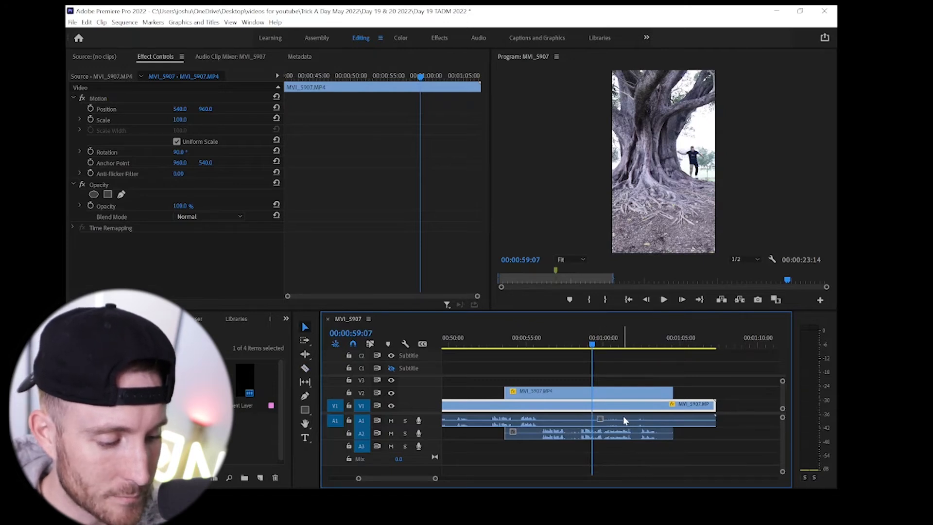
click(624, 420)
key(Delete)
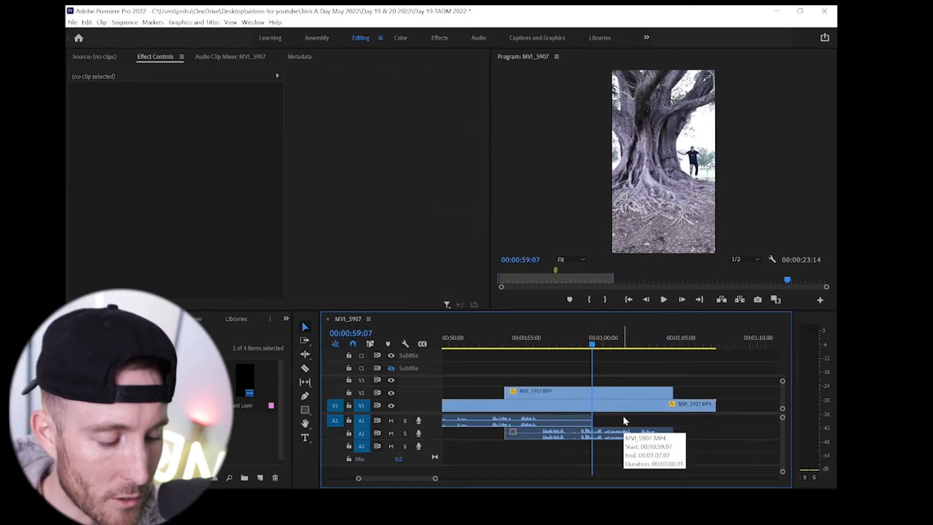
- Duplicate the V2 clip onto V3 directly above the original, and enlarge the timeline area
click(596, 389)
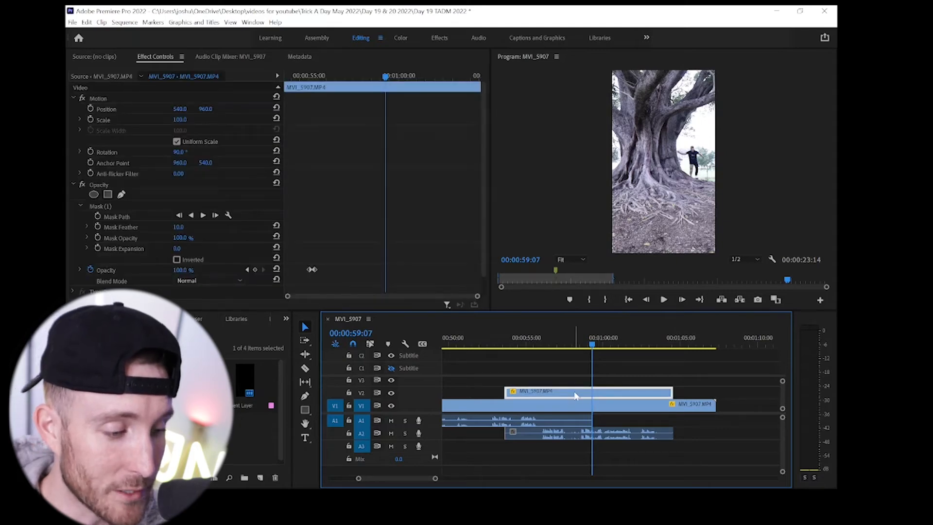
mouse_move(599, 394)
mouse_down()
mouse_move(597, 381)
mouse_move(604, 384)
mouse_up()
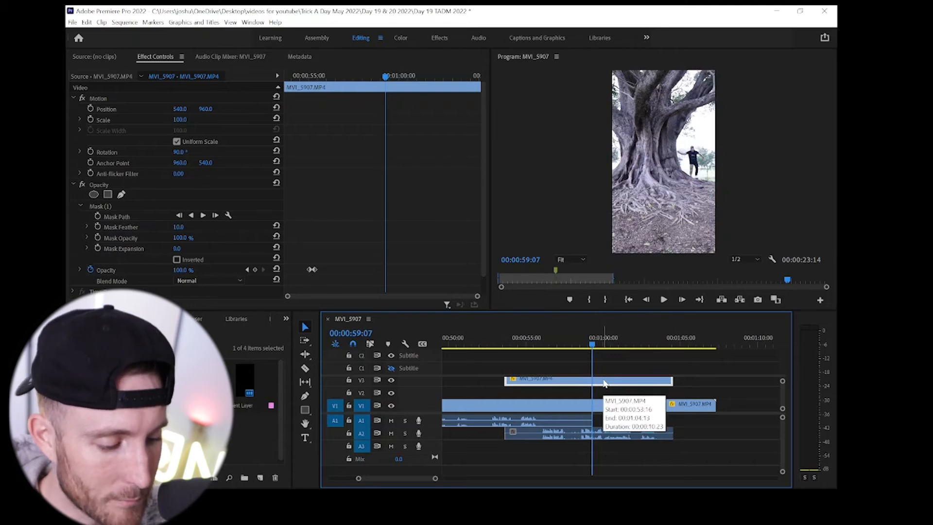
drag(604, 383, 605, 392)
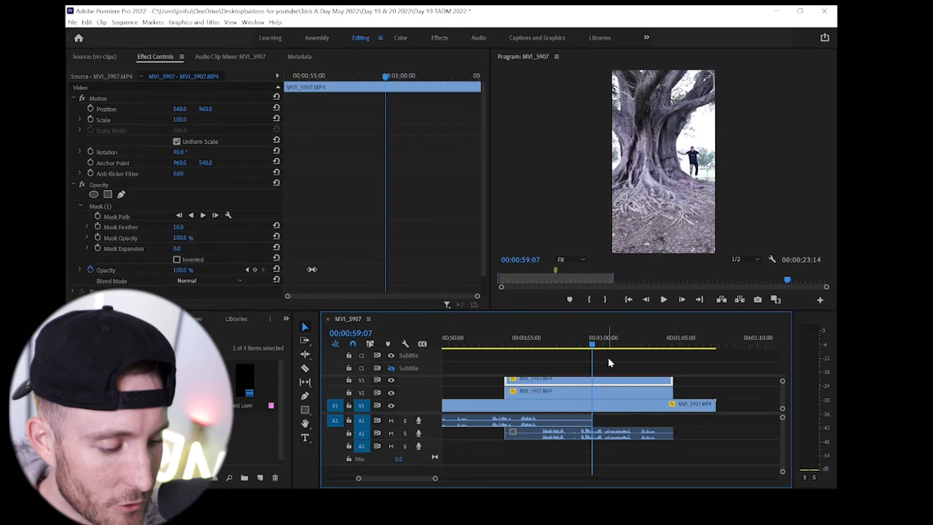
drag(613, 310, 612, 295)
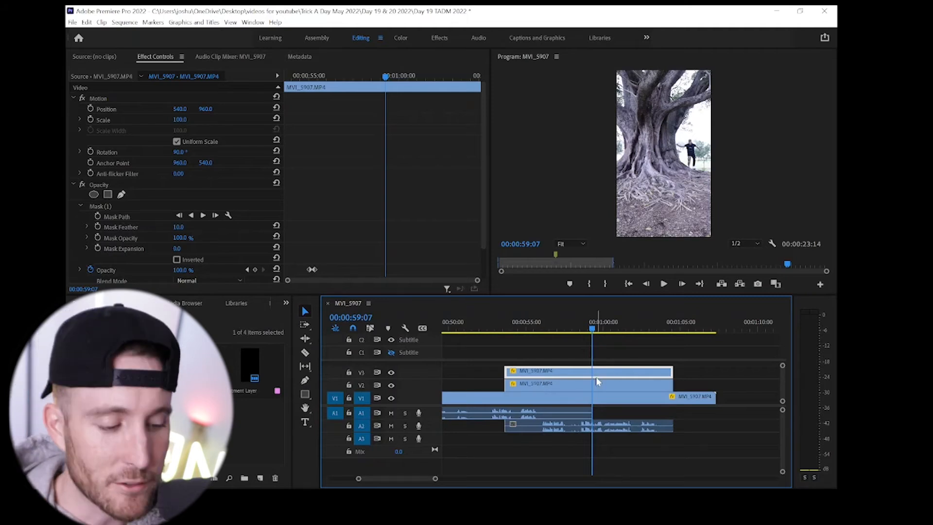
- Play from about 00:00:57:19 to 00:00:59:05 to find where the foreground figure is out of frame
click(550, 329)
drag(550, 329, 571, 334)
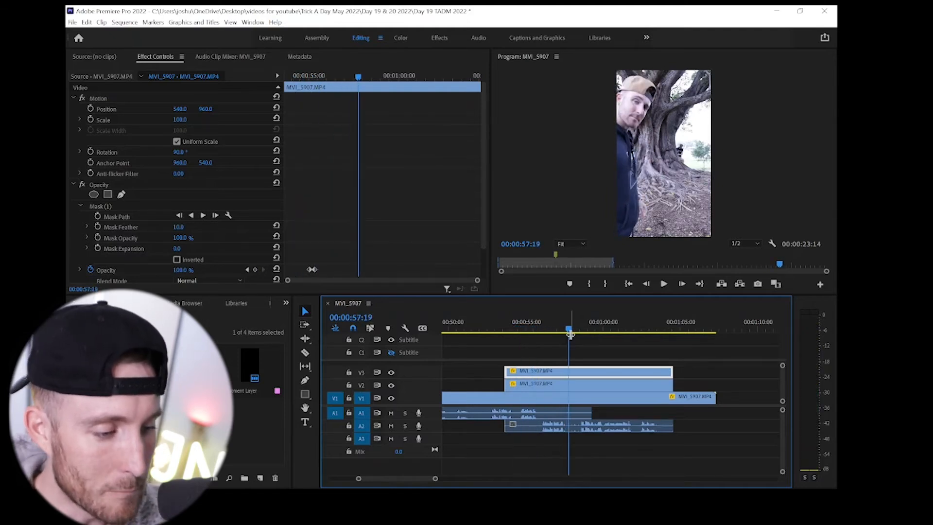
key(space)
key(space)
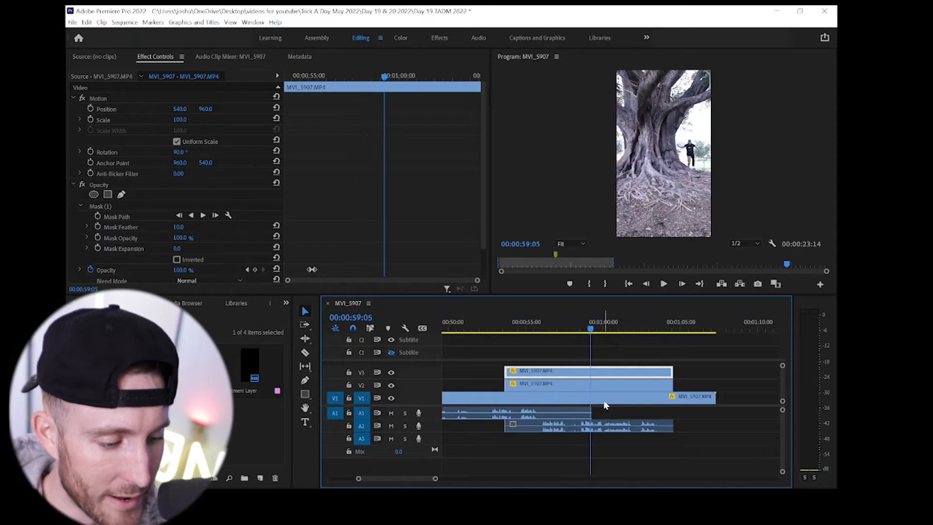
- Delete Mask (1) and all opacity keyframes from the V2 clip
click(591, 384)
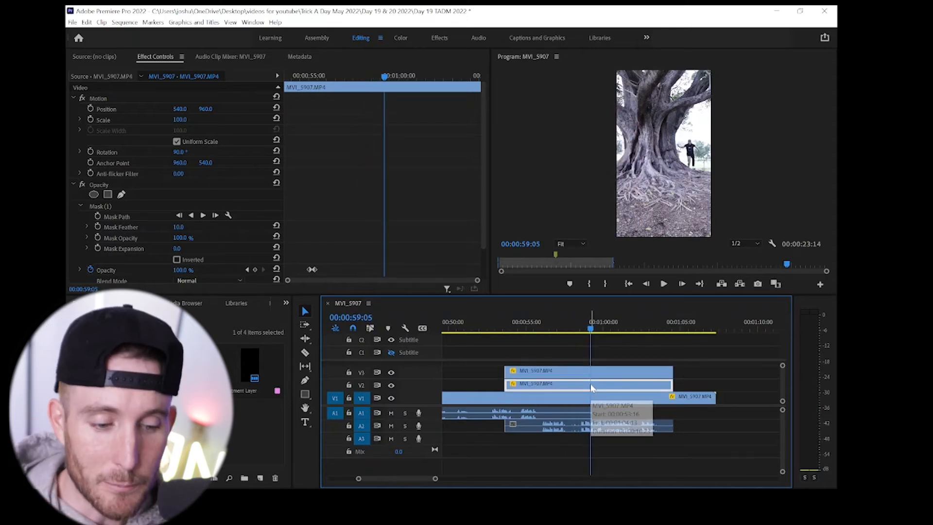
click(96, 207)
click(96, 208)
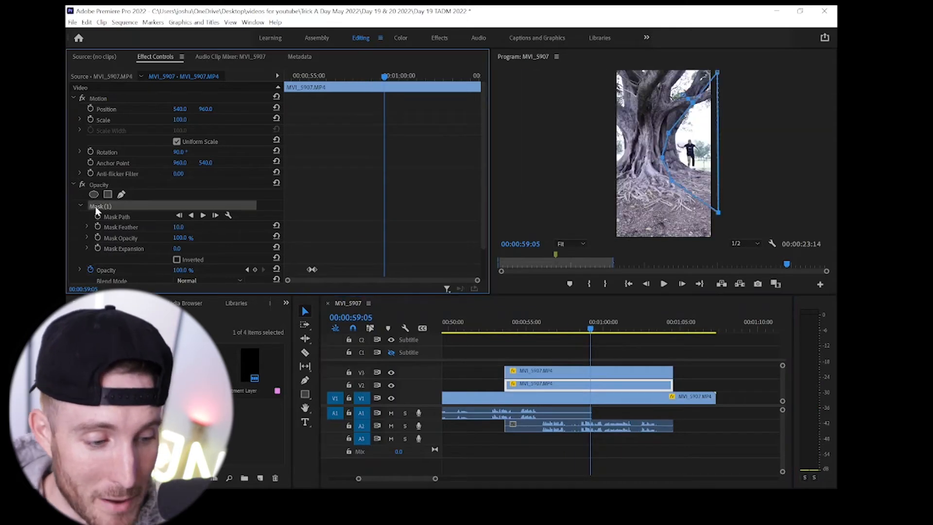
key(Delete)
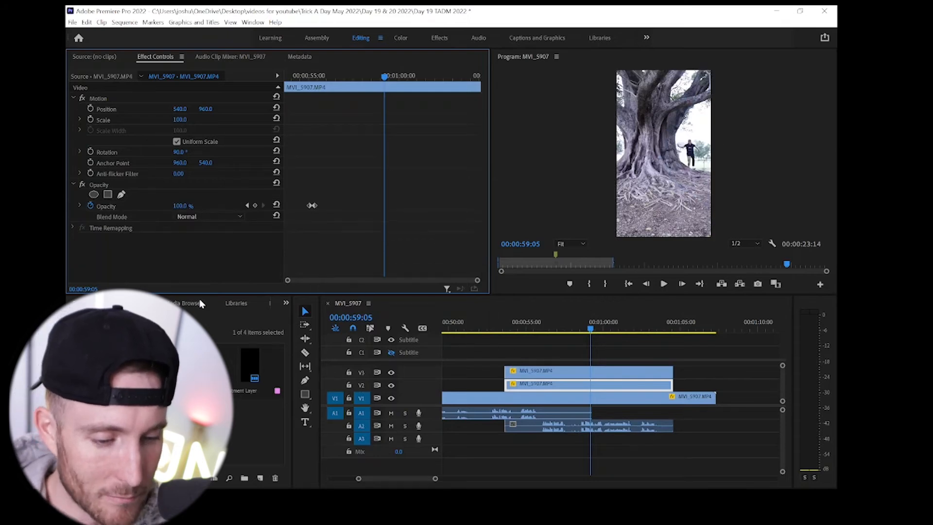
click(90, 206)
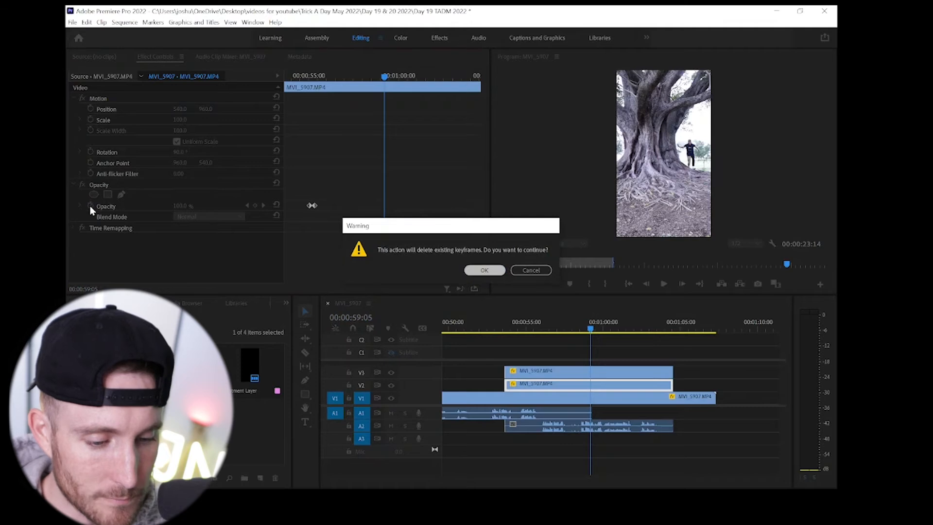
key(Return)
- Add an opacity keyframe of 0% to the V2 clip at 00:00:59:05
click(92, 206)
click(189, 206)
text(0)
key(Return)
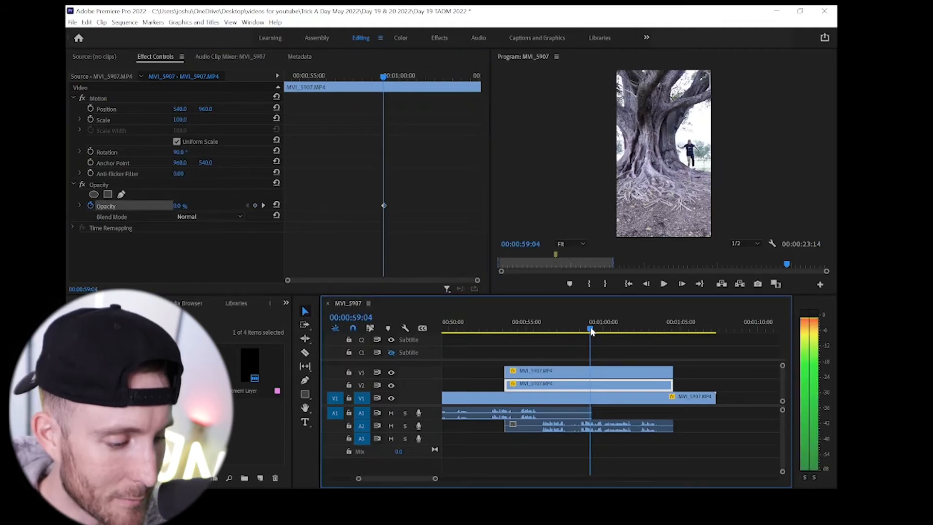
- Add an opacity keyframe of 100% to the V2 clip at 00:01:03:12
drag(591, 329, 658, 339)
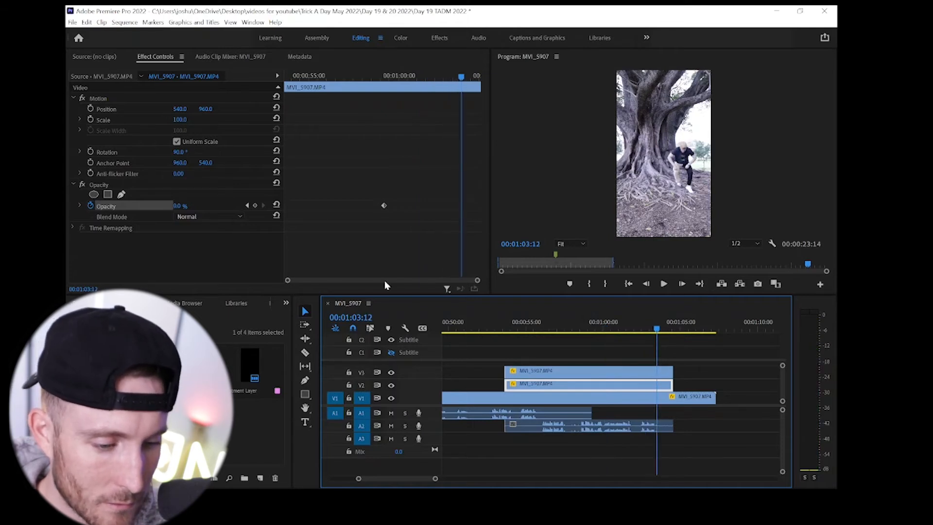
click(187, 204)
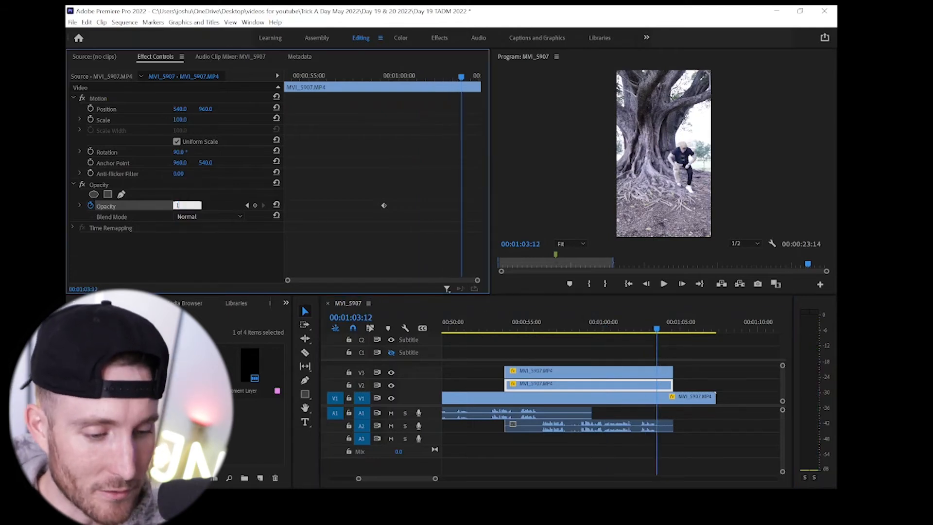
key(Return)
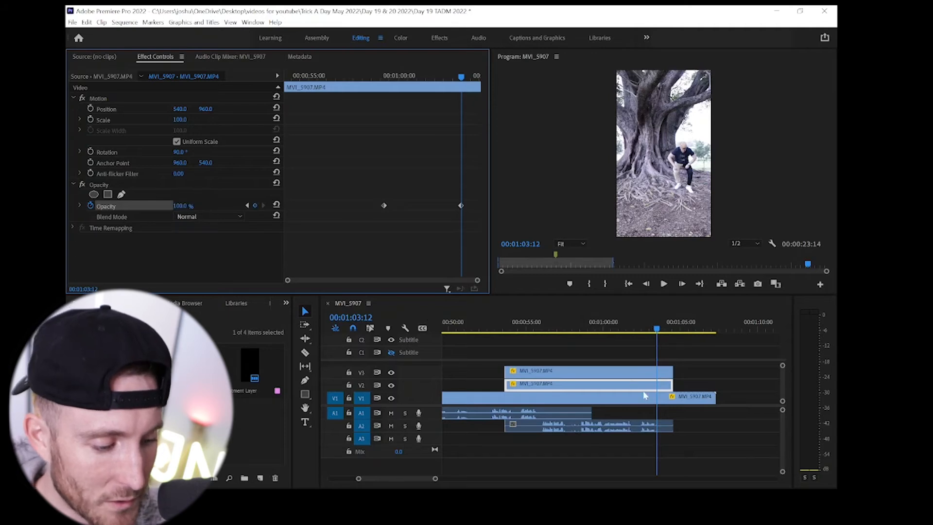
- Cut the V1 clip at 00:01:03:12 and delete the portion after the cut
key(c)
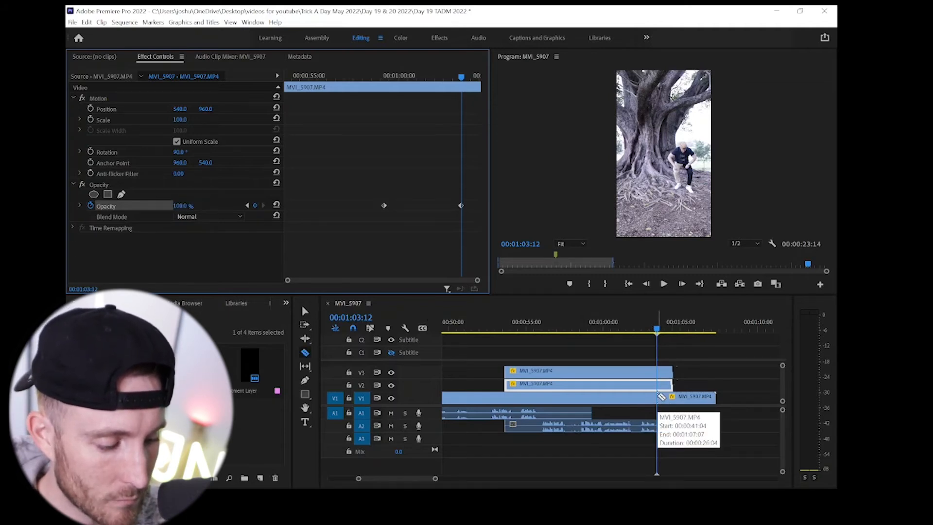
click(661, 396)
key(v)
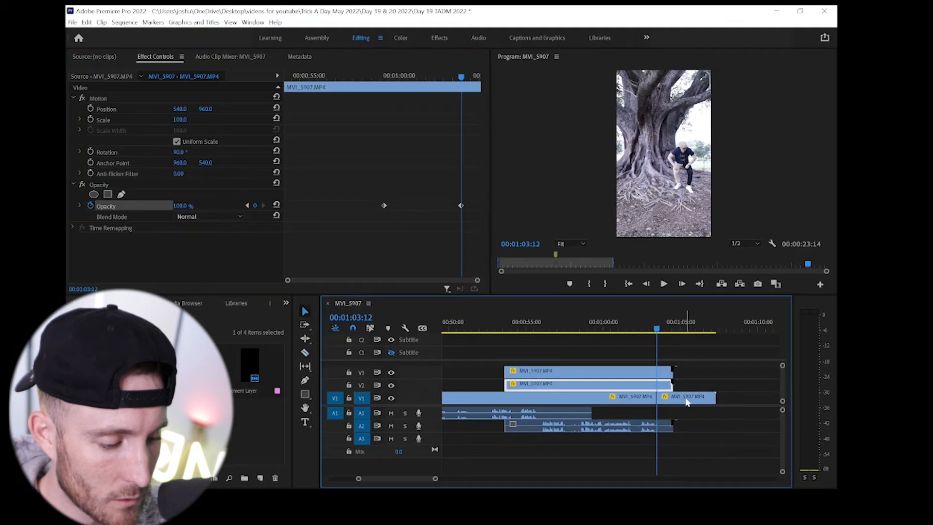
click(686, 398)
key(Delete)
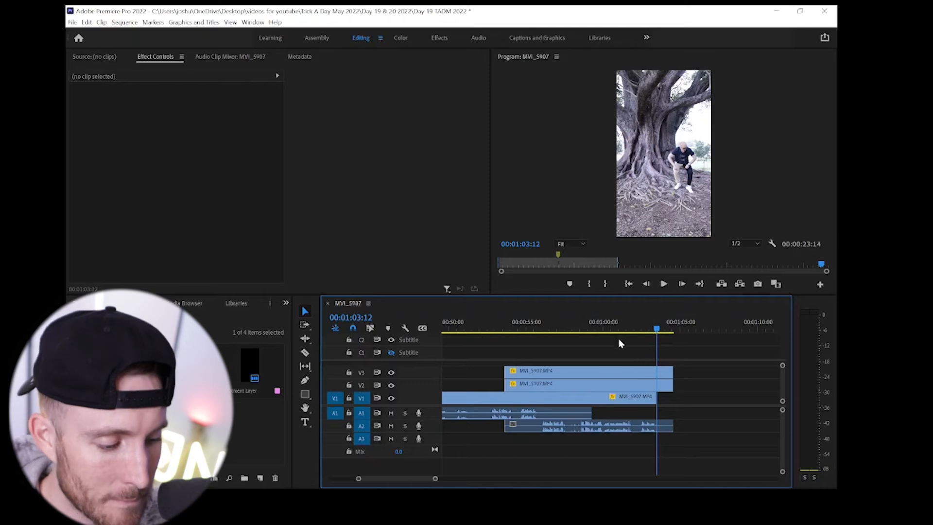
- Cut the masked V3 clip at 00:01:03:12 and delete its short end piece
key(c)
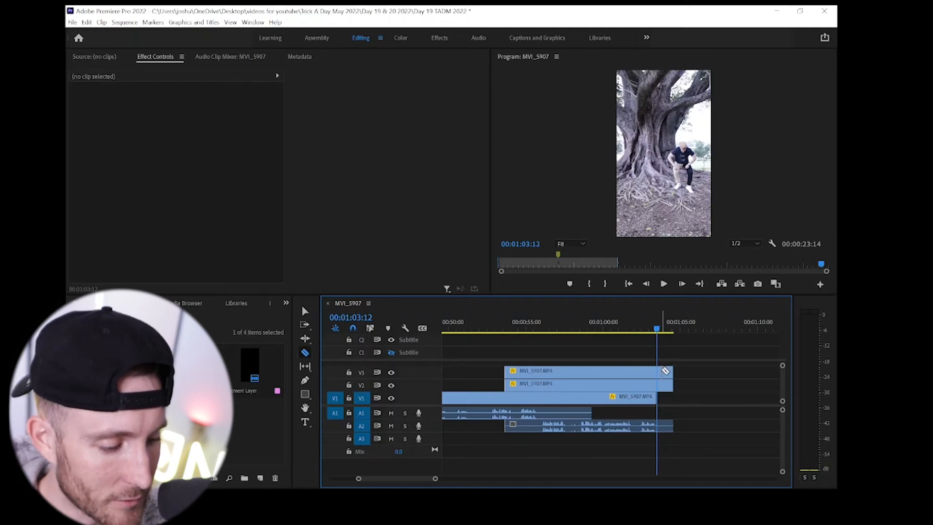
click(659, 374)
key(v)
click(666, 372)
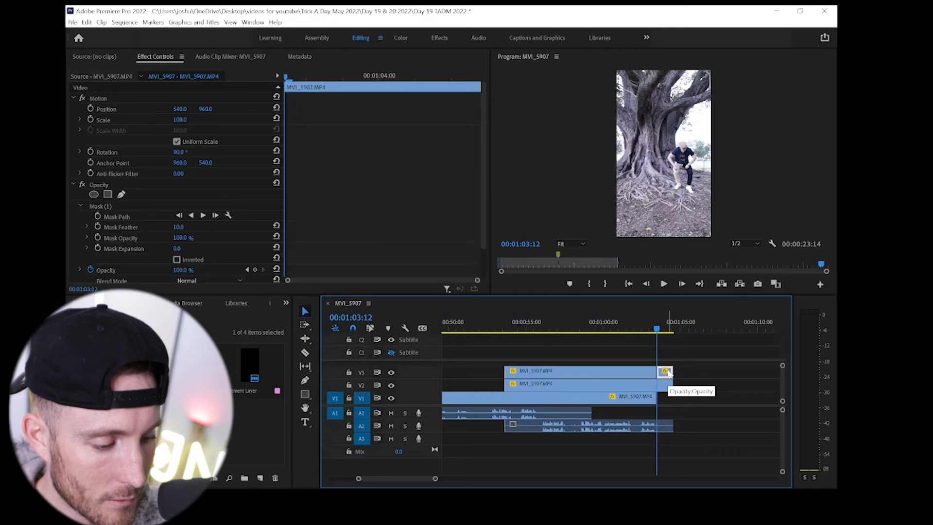
key(Delete)
- Play the ending of the composite and examine the V2 opacity keyframes, the V3 mask and the V1 base clip
click(606, 328)
key(space)
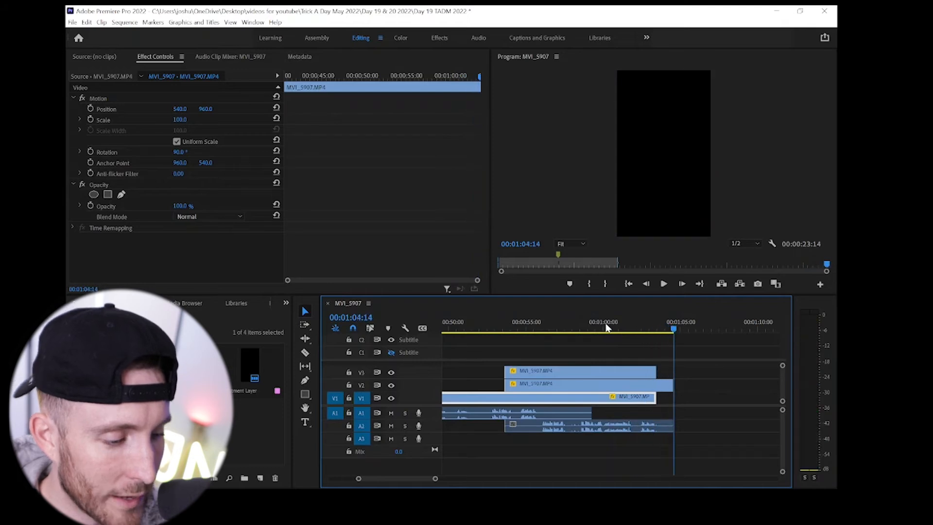
click(602, 329)
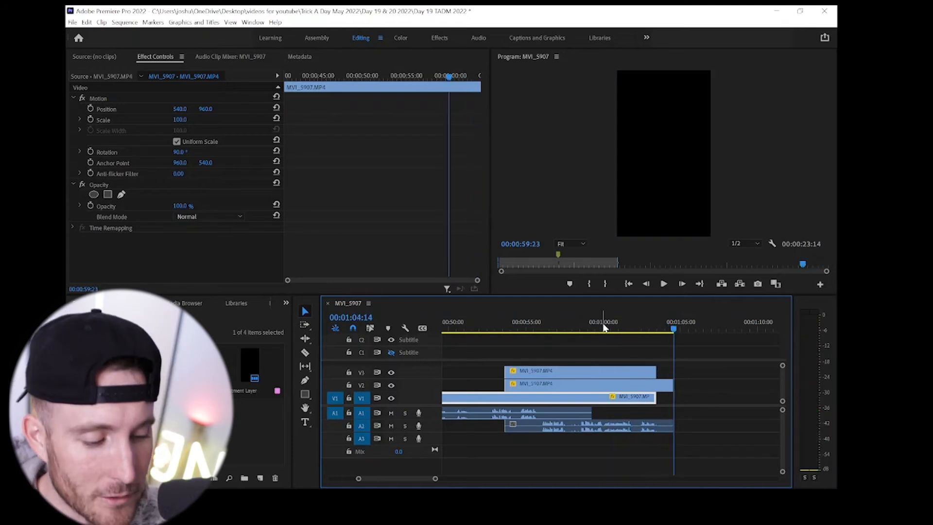
click(588, 382)
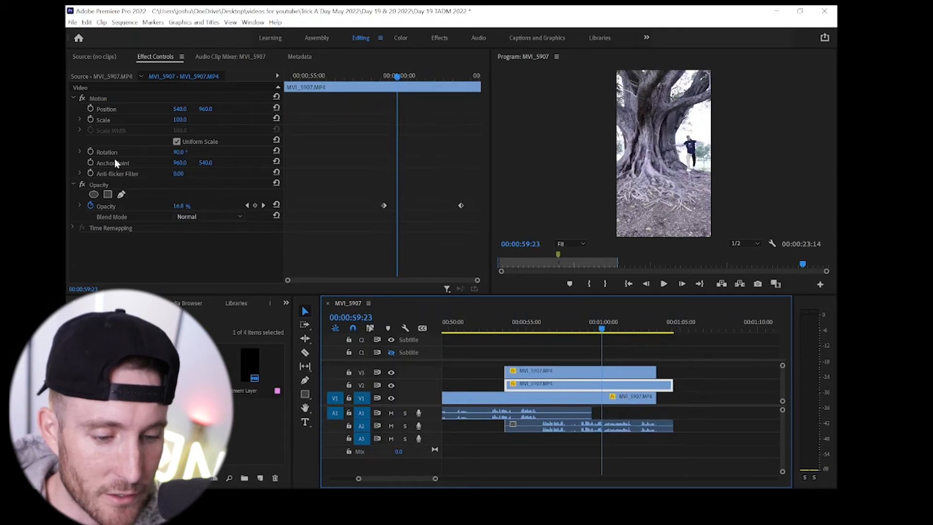
click(583, 374)
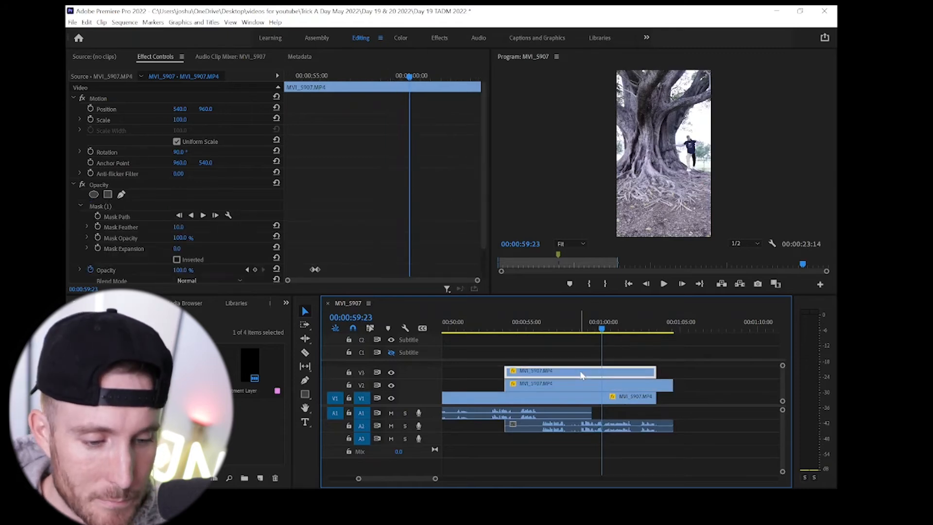
click(110, 207)
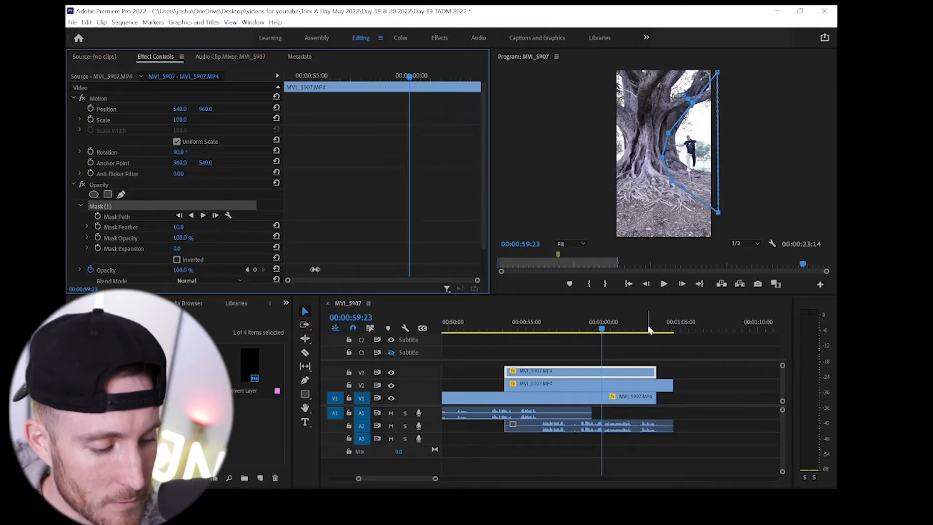
click(498, 331)
click(493, 401)
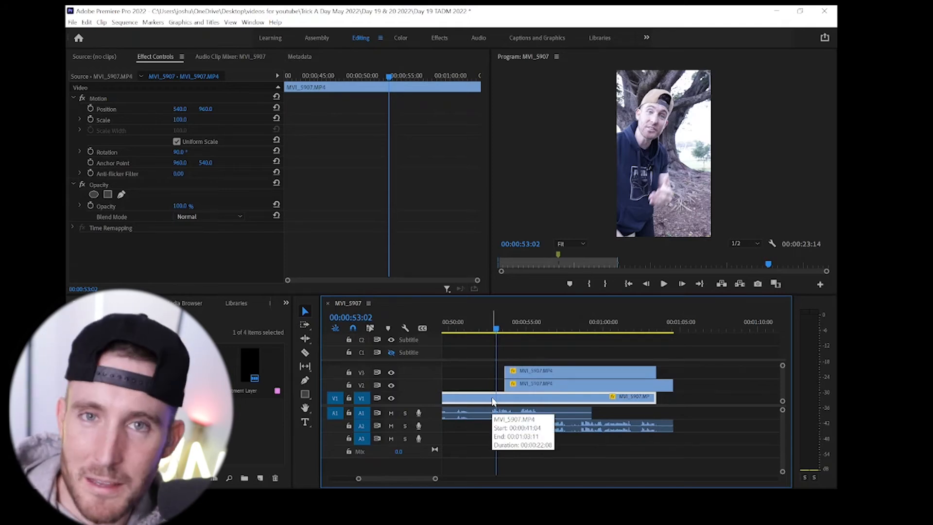
click(641, 331)
key(space)
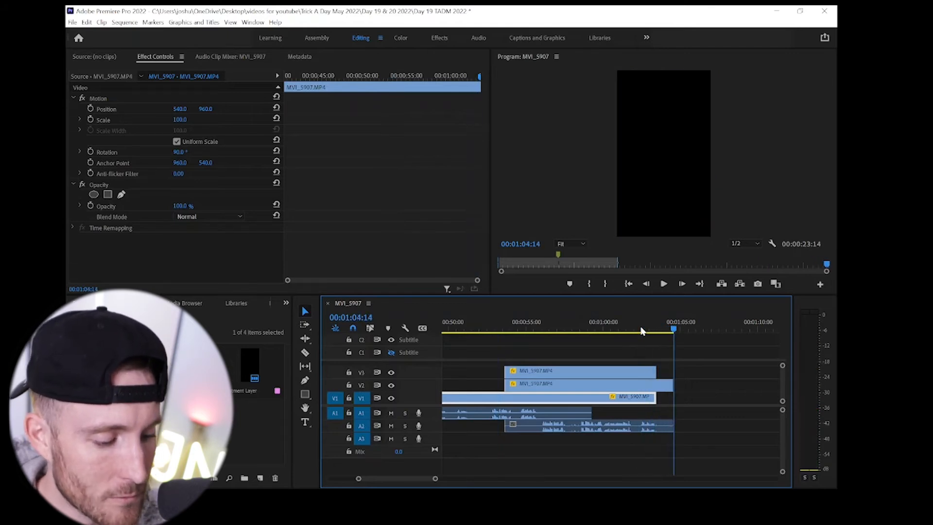
- Try a duplicate of all clips placed directly after the originals, play across the join to check the loop, and undo the duplication
key(minus)
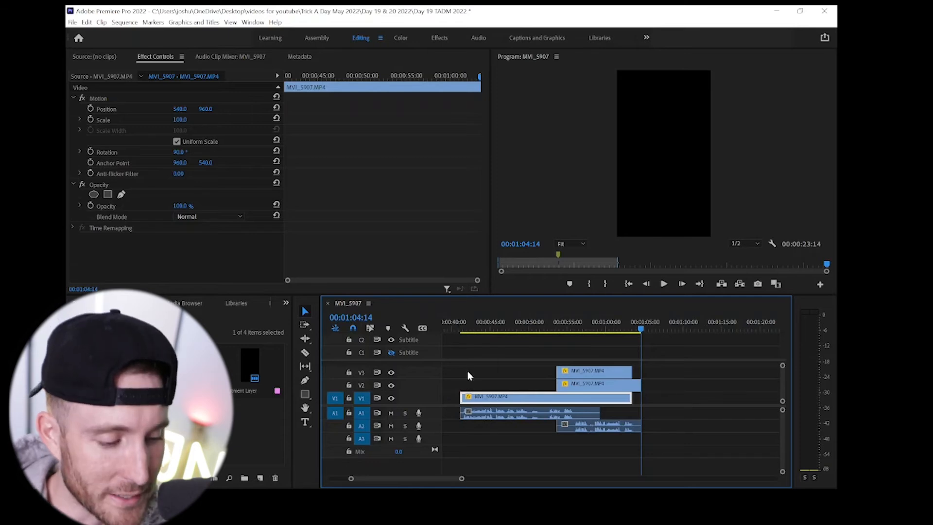
drag(459, 342, 618, 457)
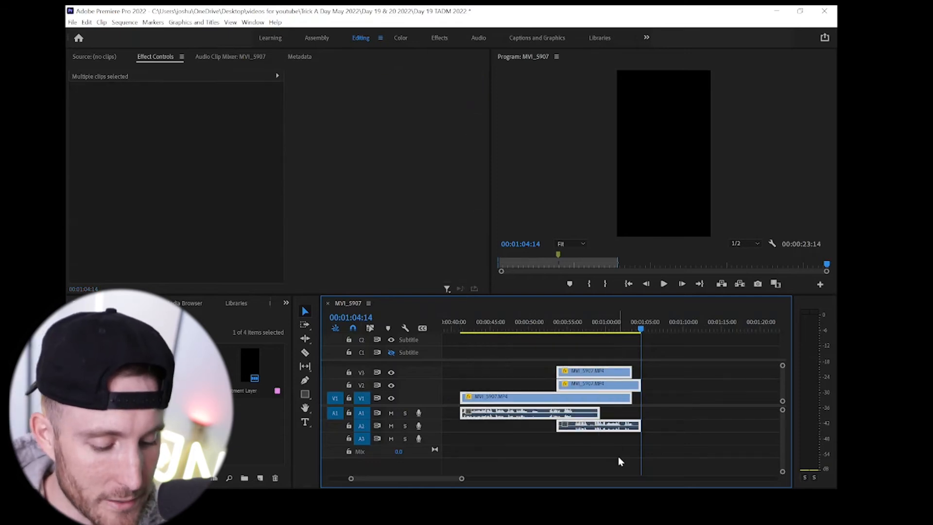
drag(534, 401, 673, 408)
click(624, 329)
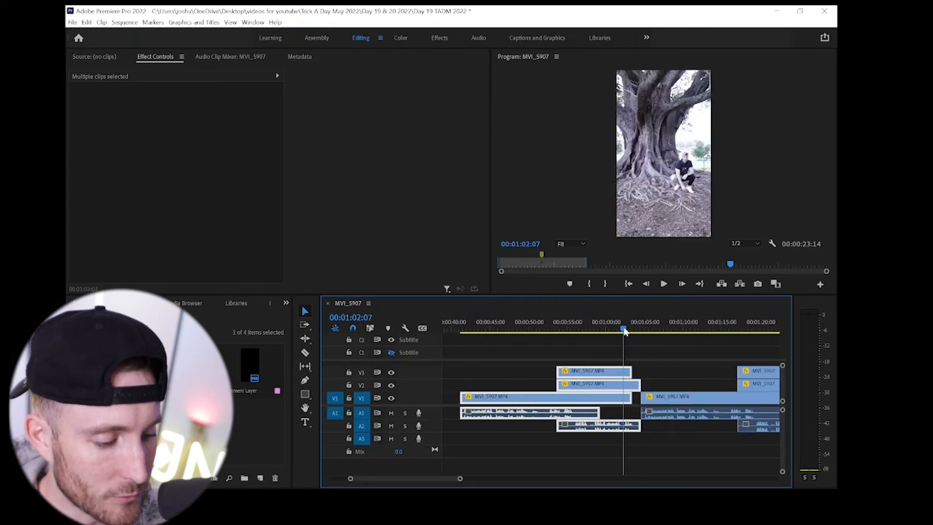
key(space)
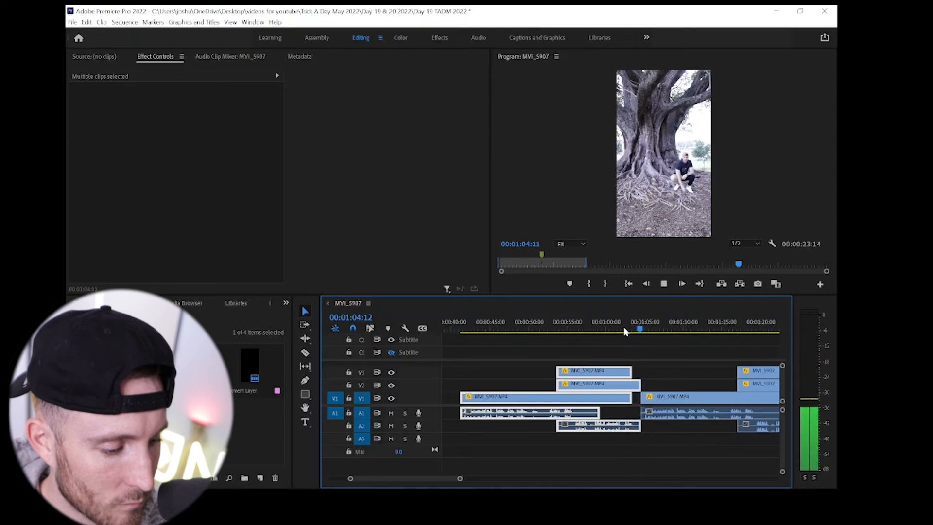
key(ctrl+z)
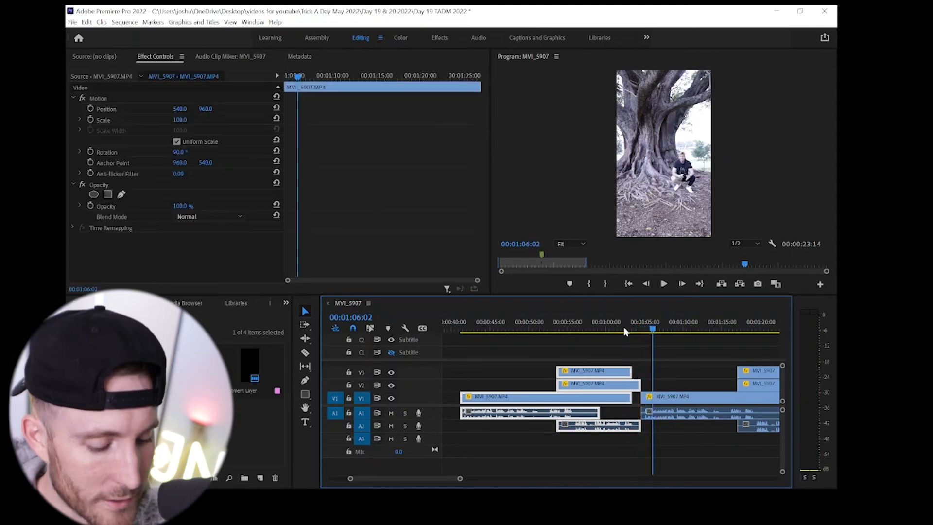
key(ctrl+z)
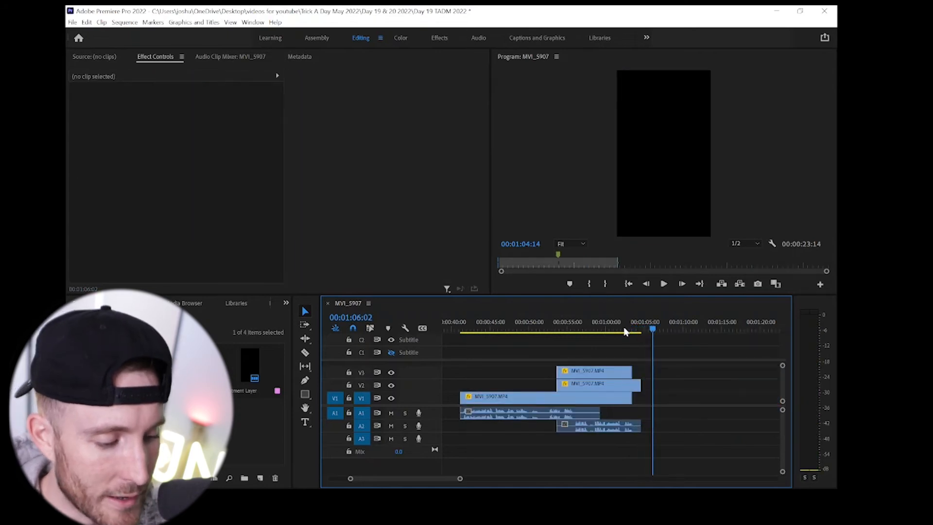
- Nest the layered clips on V1, V2 and V3 into a single nested sequence, keeping the default name
click(464, 332)
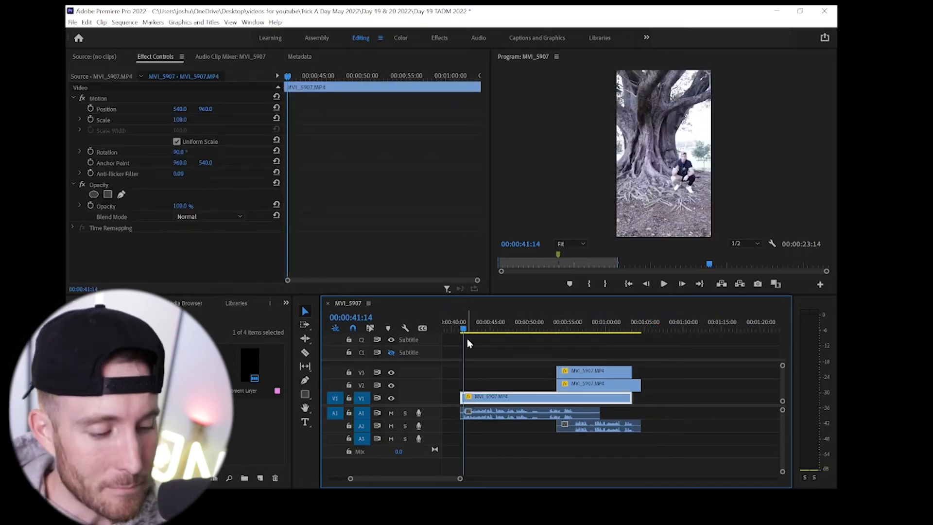
drag(611, 428, 487, 345)
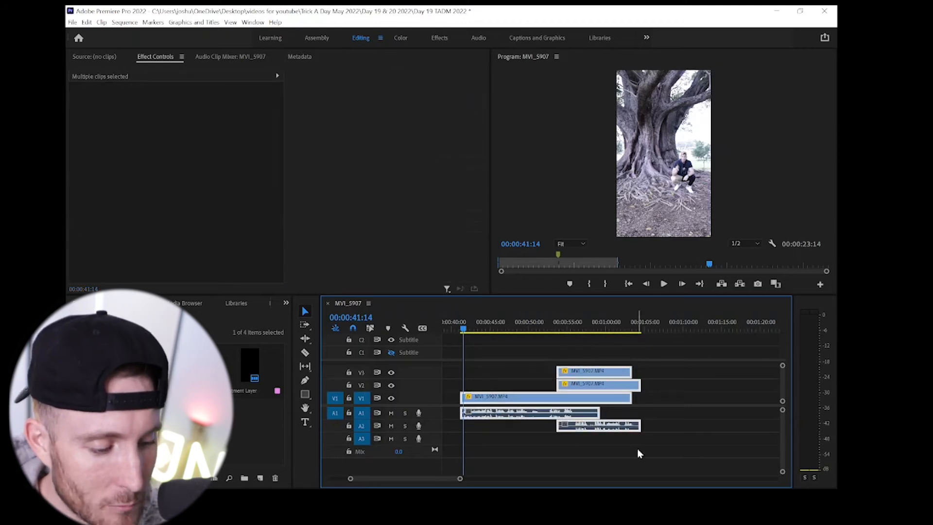
right_click(590, 401)
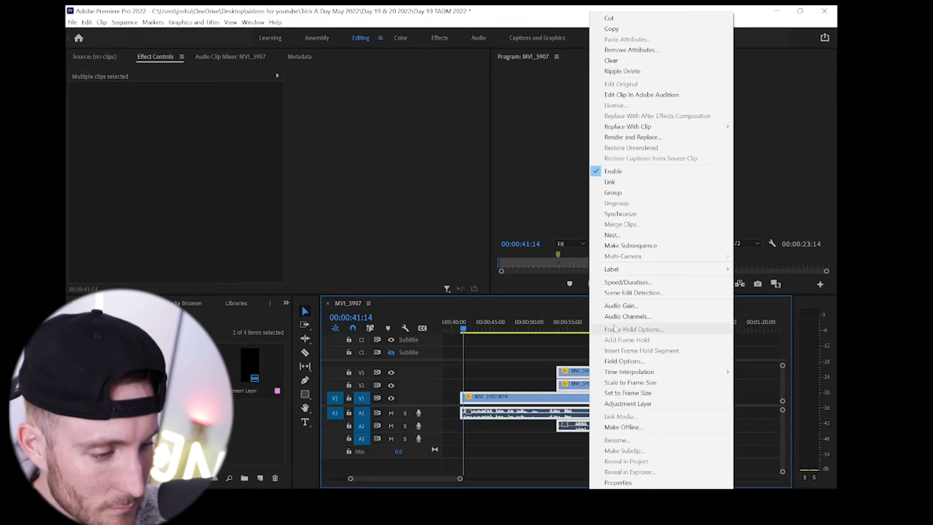
click(621, 236)
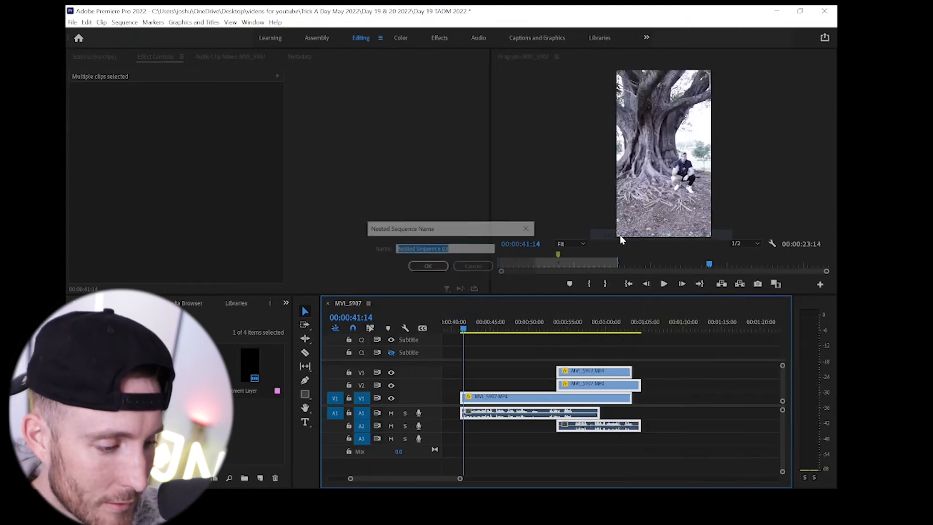
click(428, 267)
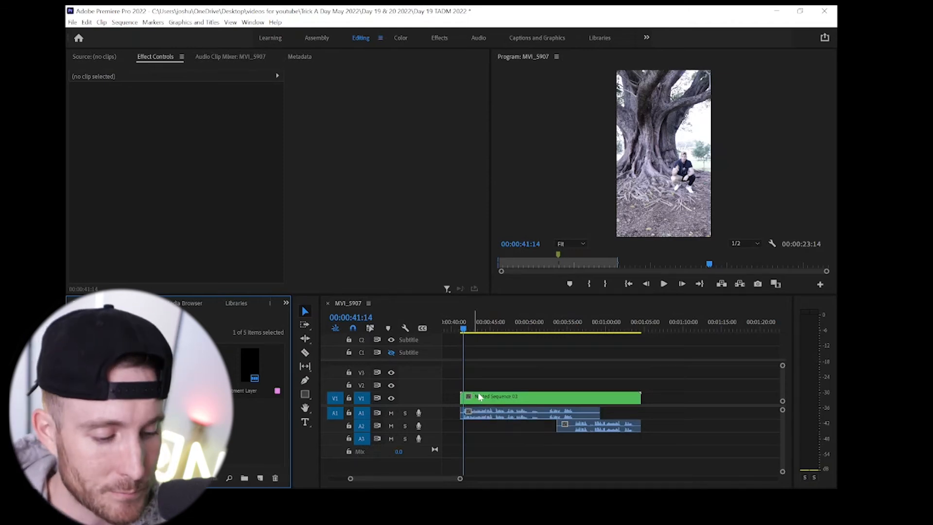
- Reframe the nested sequence on the seated figure with Scale 177 and Position 193, 775
click(478, 397)
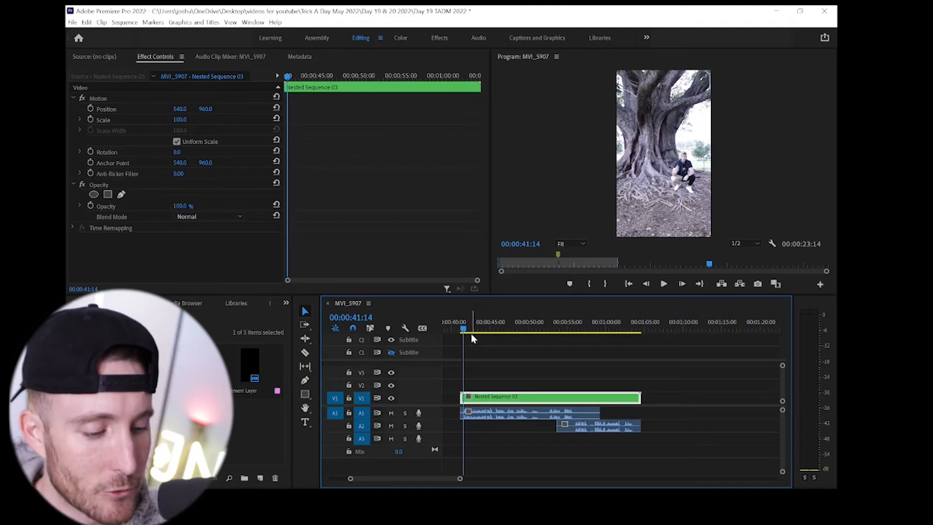
scroll(471, 335, up, 5)
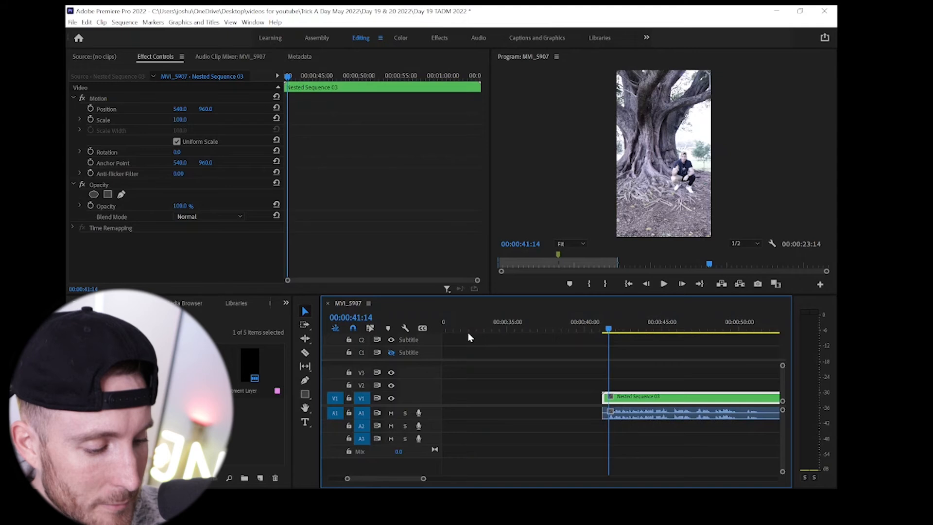
scroll(605, 397, down, 3)
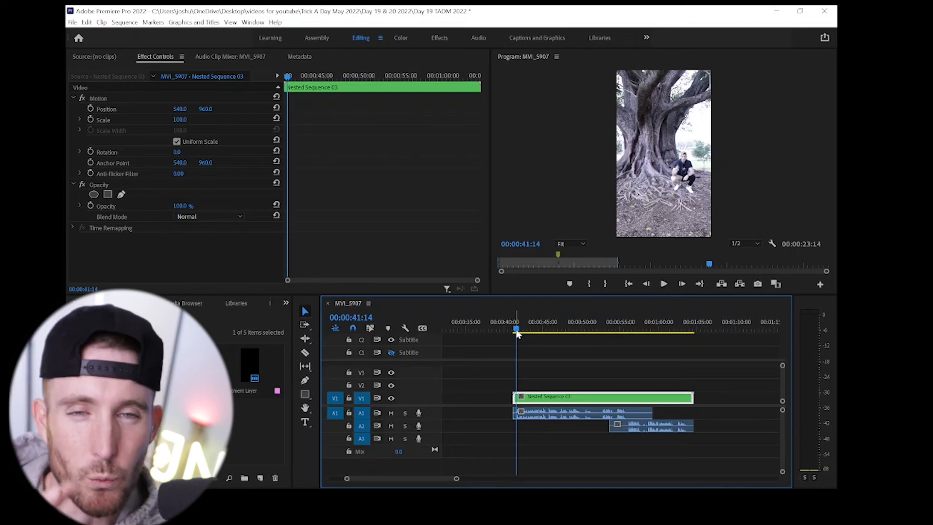
key(=)
scroll(517, 334, down, 5)
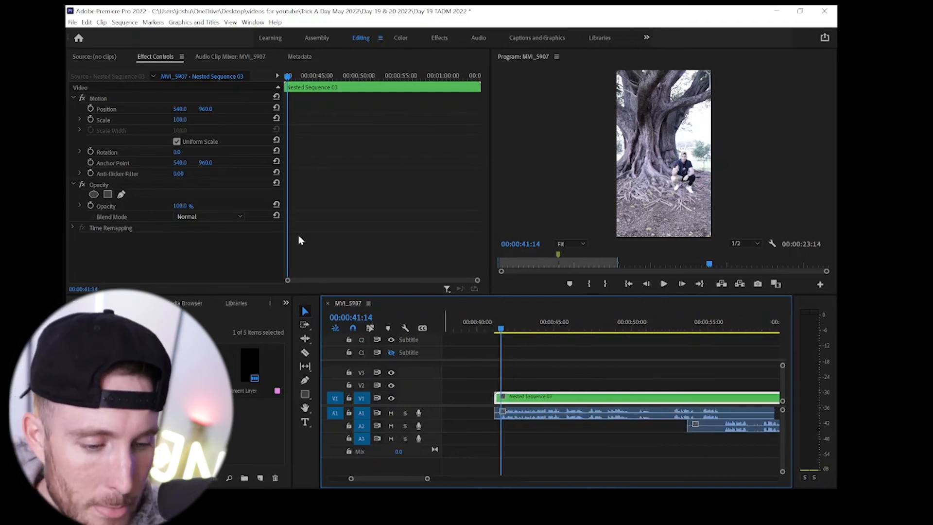
mouse_move(179, 119)
mouse_down()
mouse_move(210, 109)
mouse_move(185, 109)
mouse_up()
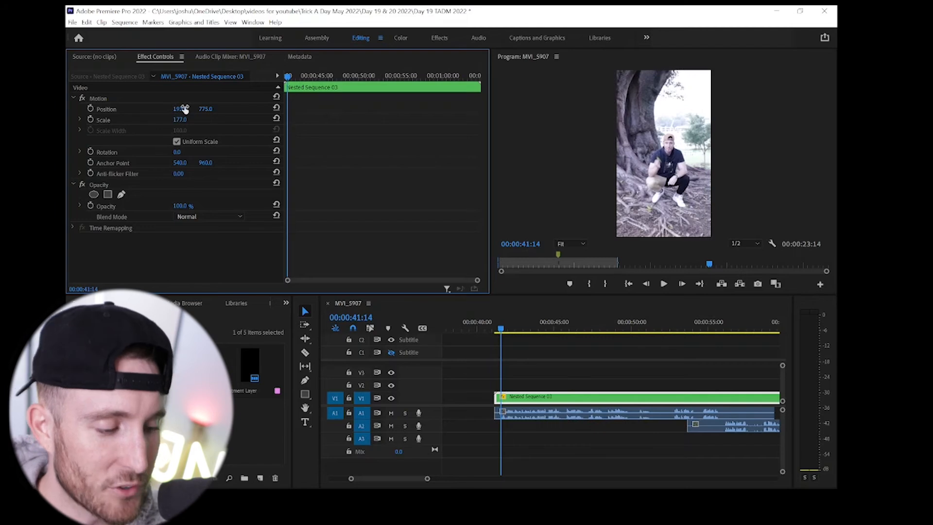
- Add starting Position and Scale keyframes to the nested sequence at 00:00:44:24
key(space)
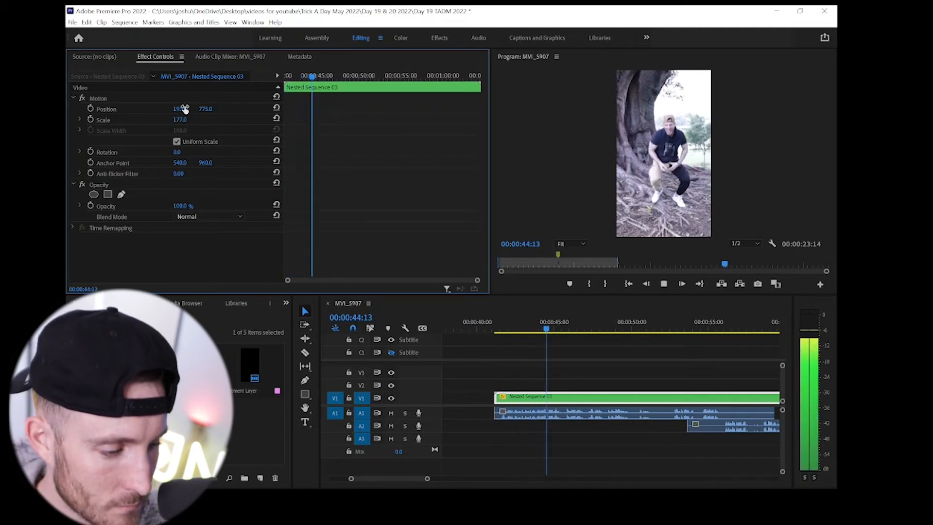
key(space)
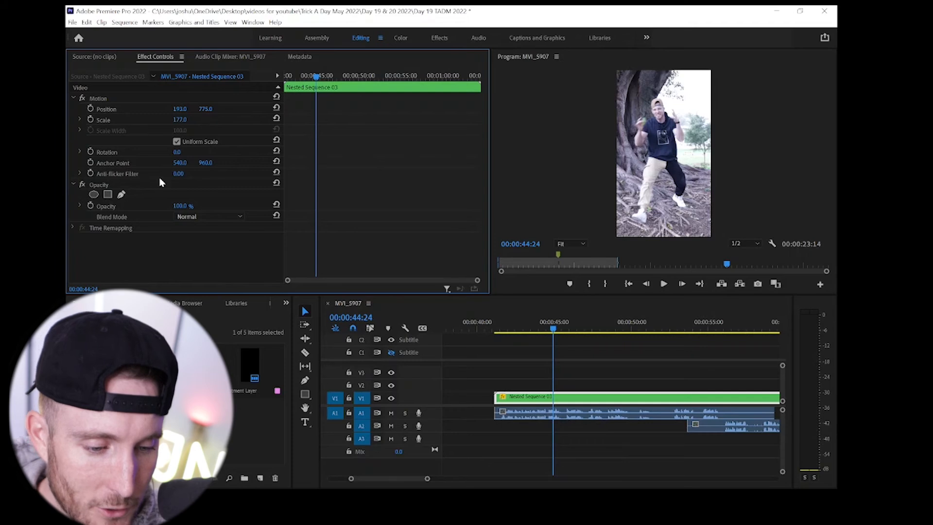
click(91, 121)
click(90, 109)
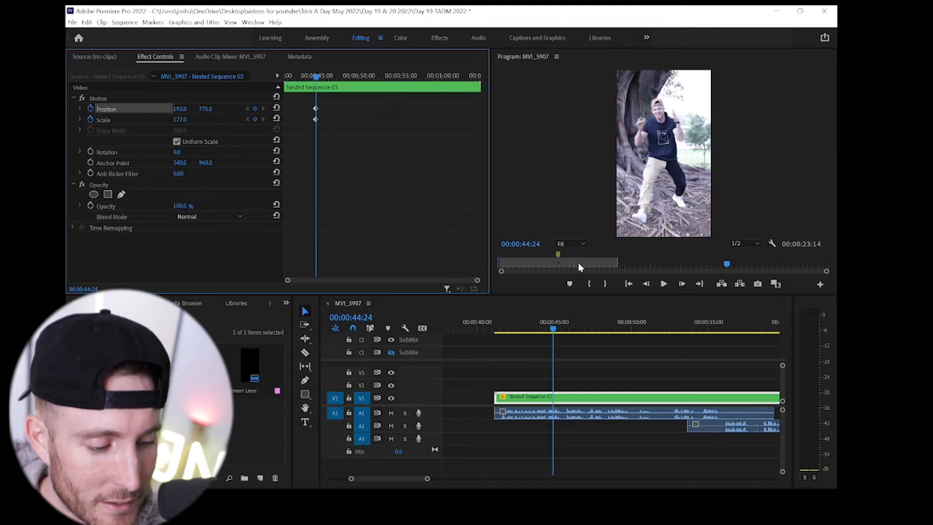
- Add Position and Scale keyframes holding the current framing to the nested sequence at 00:01:03:05
scroll(648, 354, down, 5)
scroll(654, 351, down, 2)
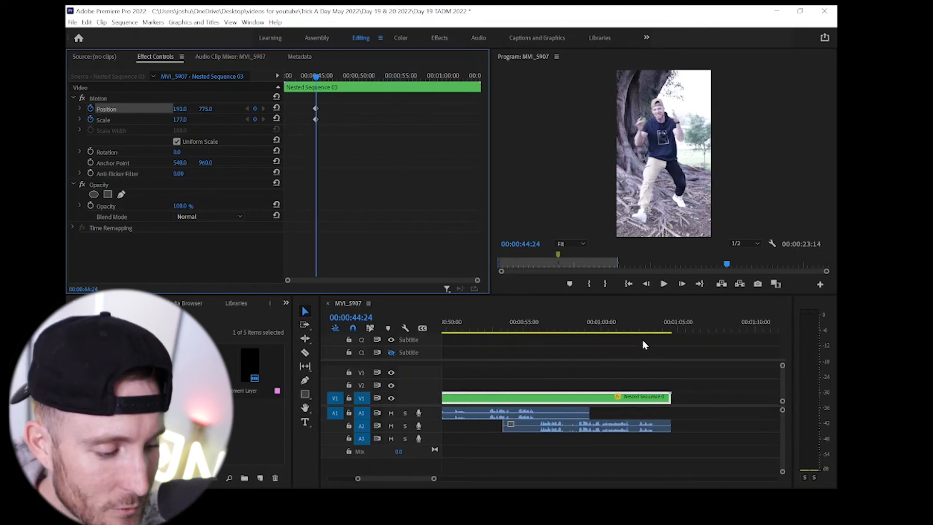
drag(620, 331, 650, 331)
click(254, 108)
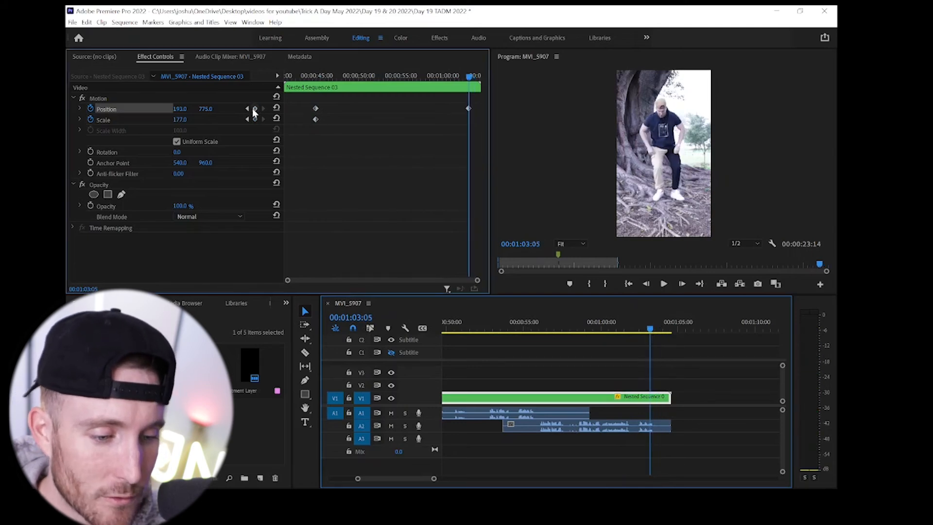
click(255, 120)
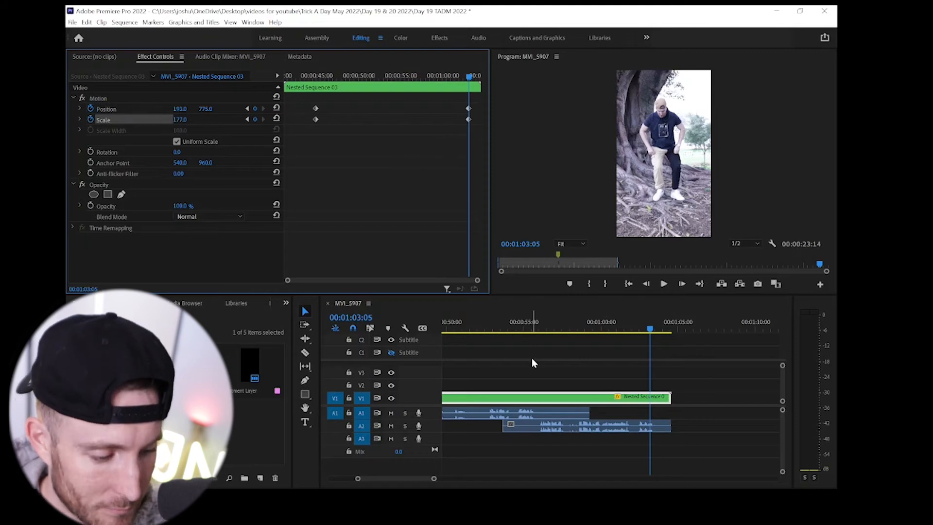
scroll(532, 358, left, 3)
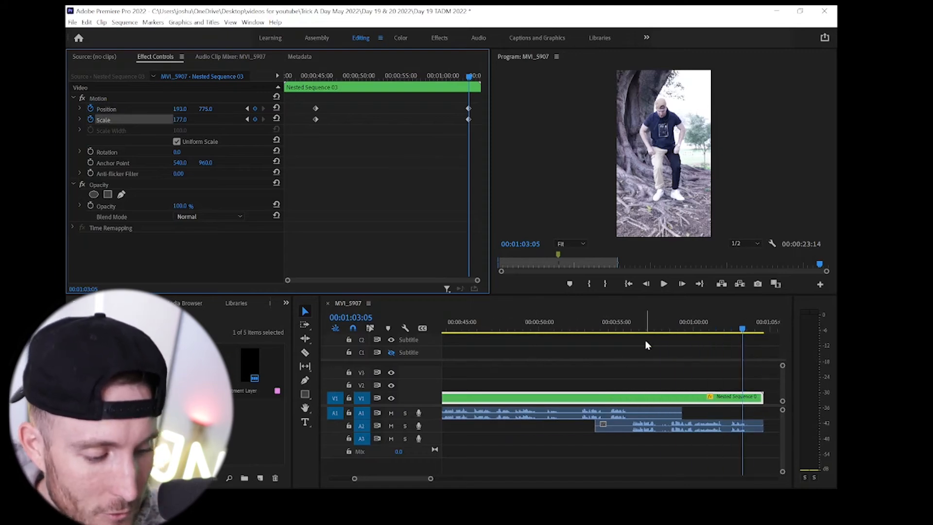
- Reframe the nested sequence on the moving figure at 00:00:45:09 with keyframes for Scale 158 and Position 443, 797
click(622, 329)
key(minus)
key(minus)
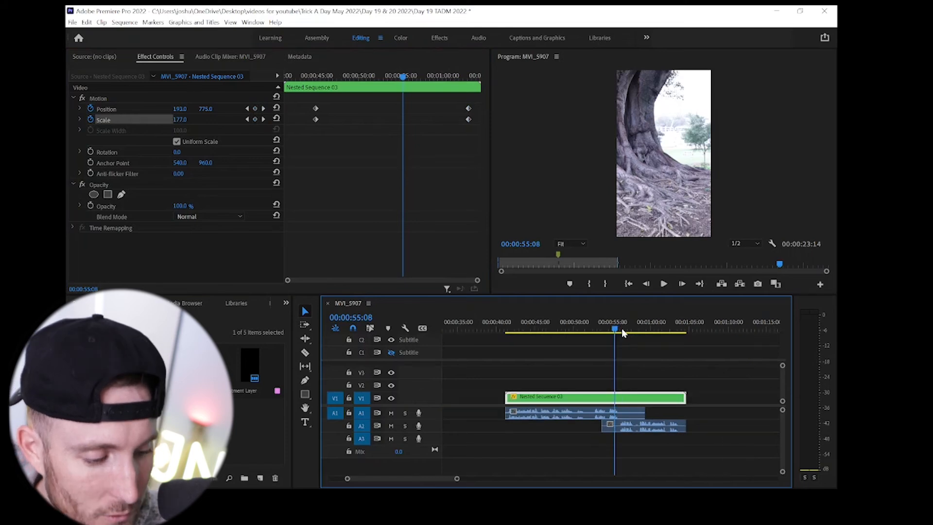
click(511, 333)
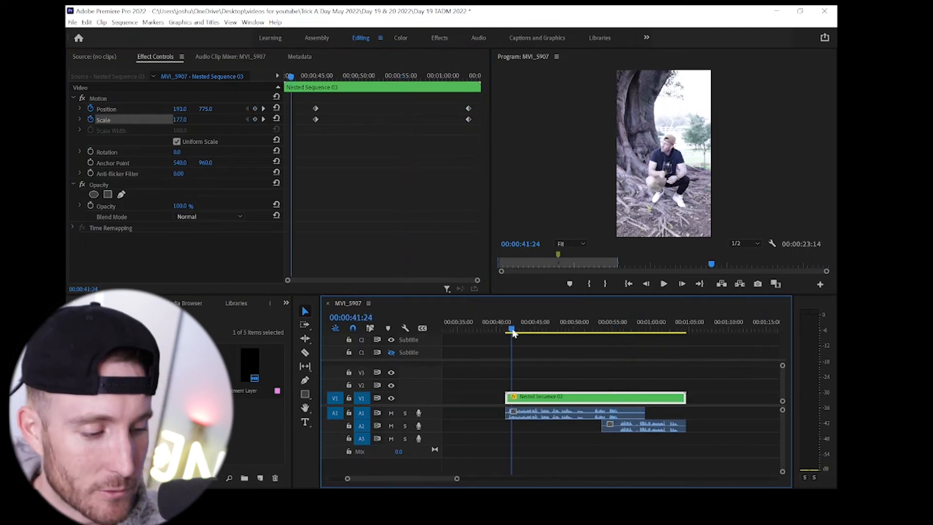
key(space)
key(space)
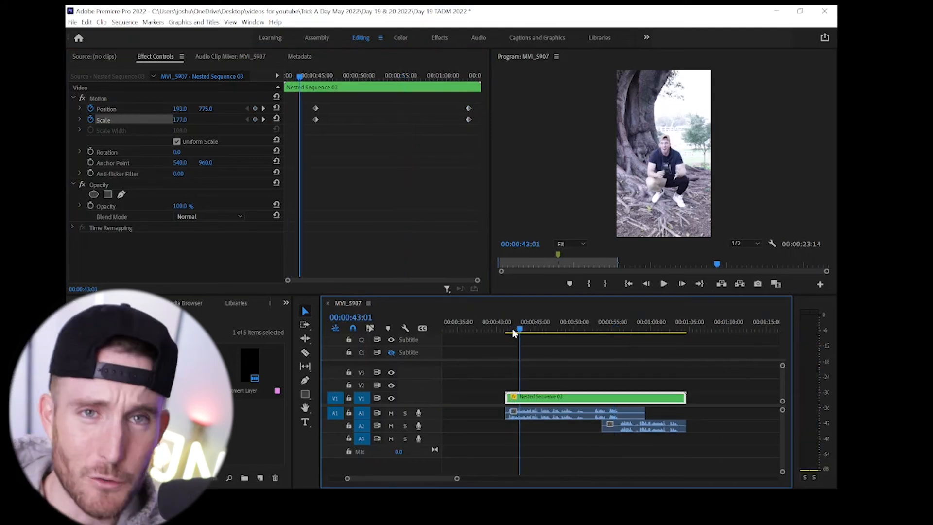
key(space)
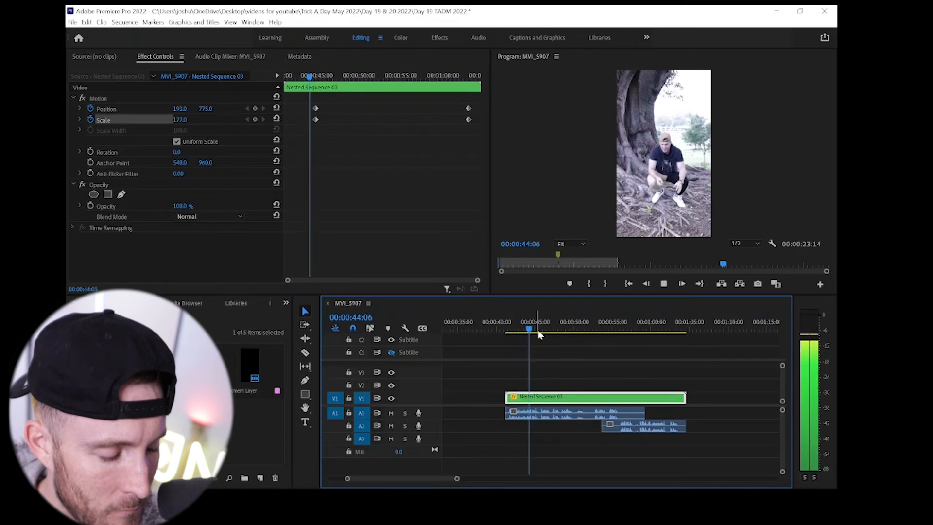
key(space)
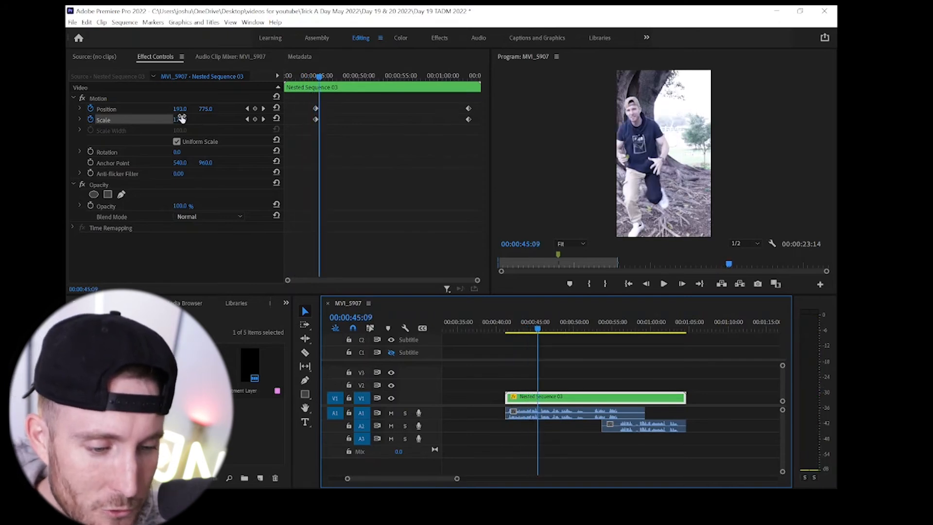
drag(180, 121, 303, 108)
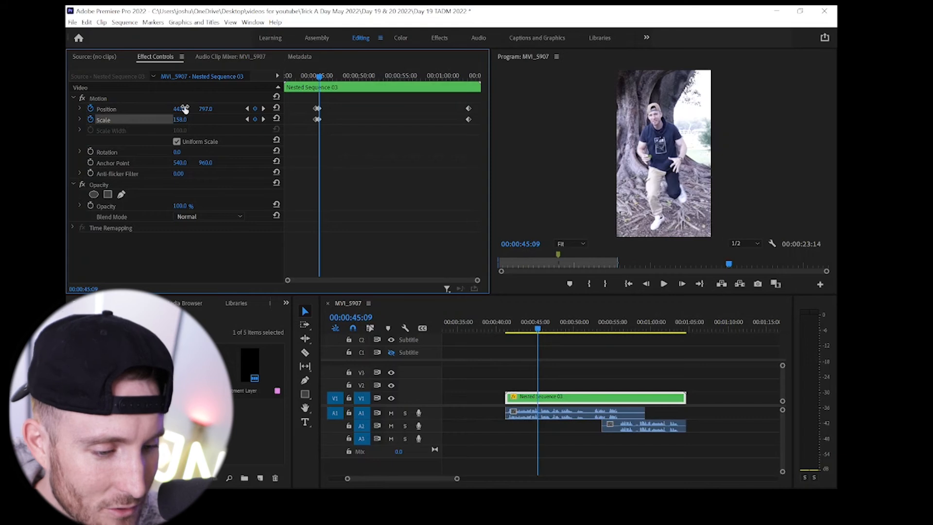
- Add a Scale keyframe of 100 to the nested sequence at 00:00:46:24
click(531, 330)
key(space)
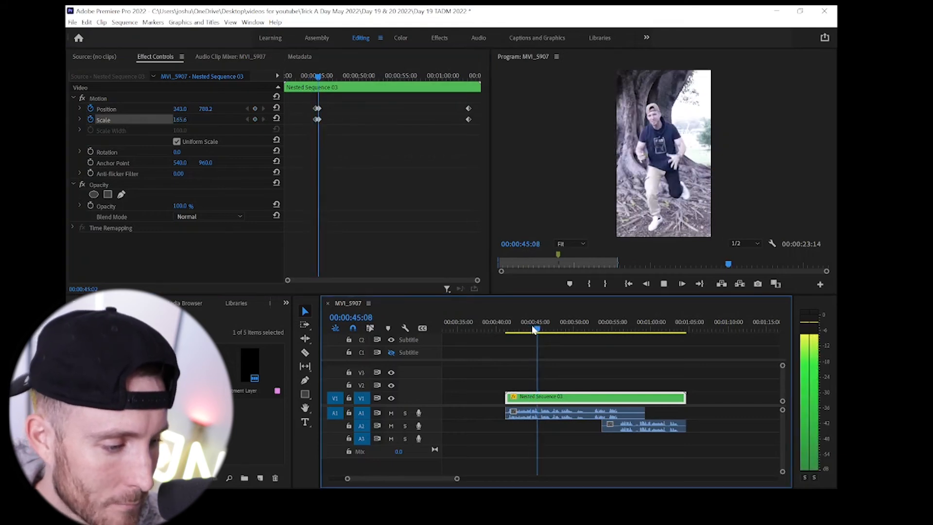
key(space)
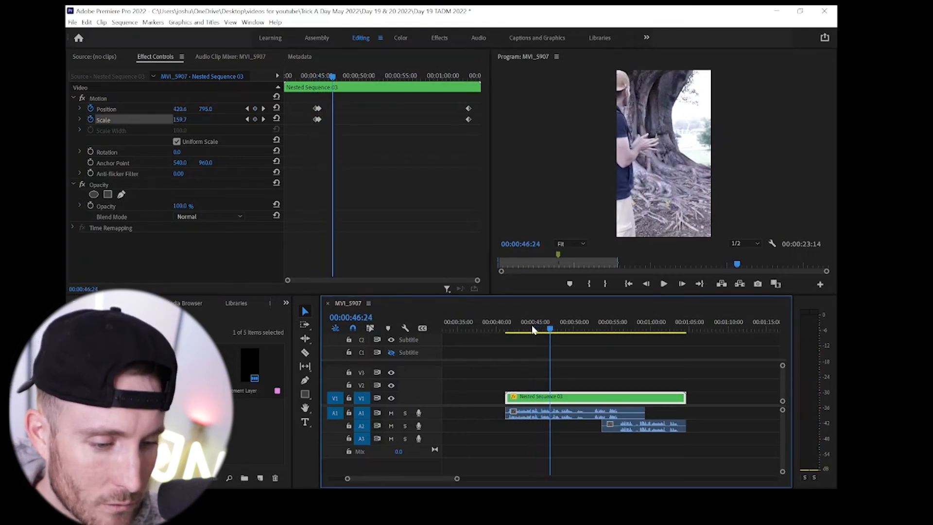
click(180, 120)
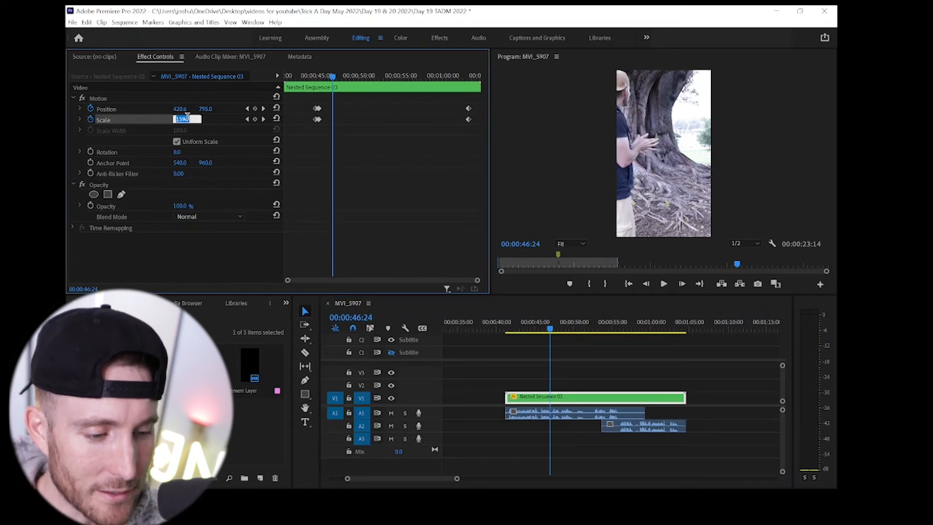
text(100)
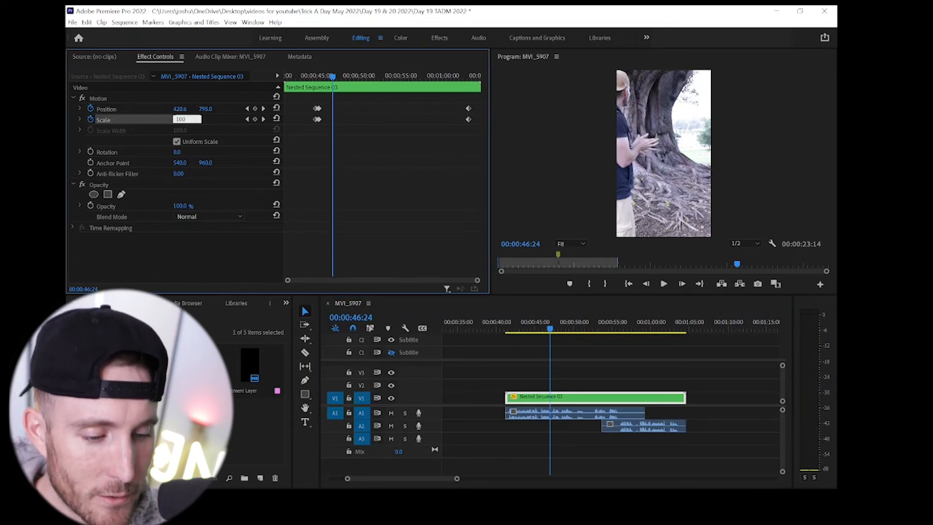
key(Return)
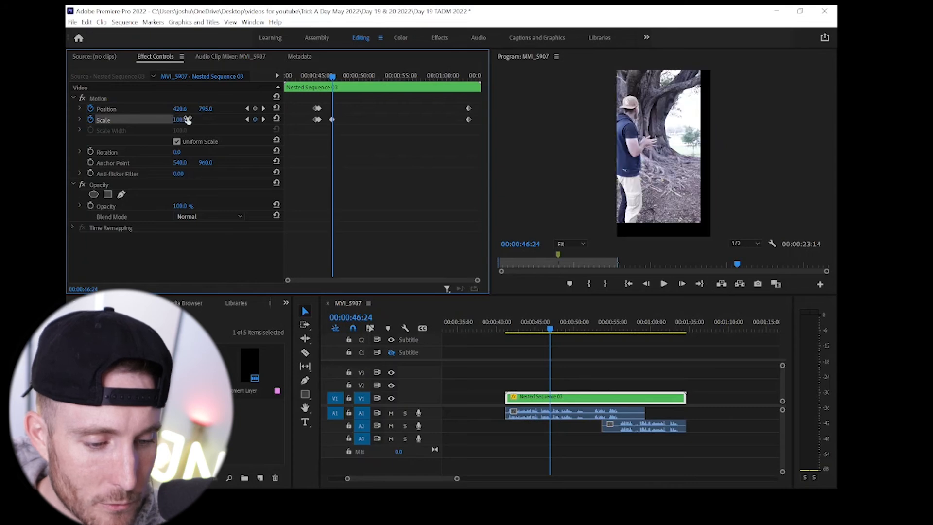
- Keyframe the nested sequence's Position at 540, 960 at 00:00:46:24
click(184, 108)
text(540)
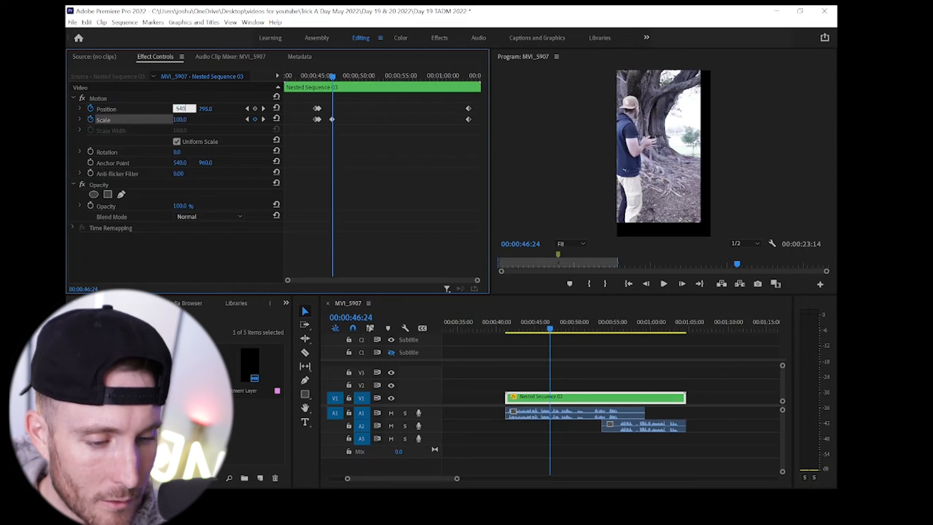
key(Return)
click(209, 108)
text(960)
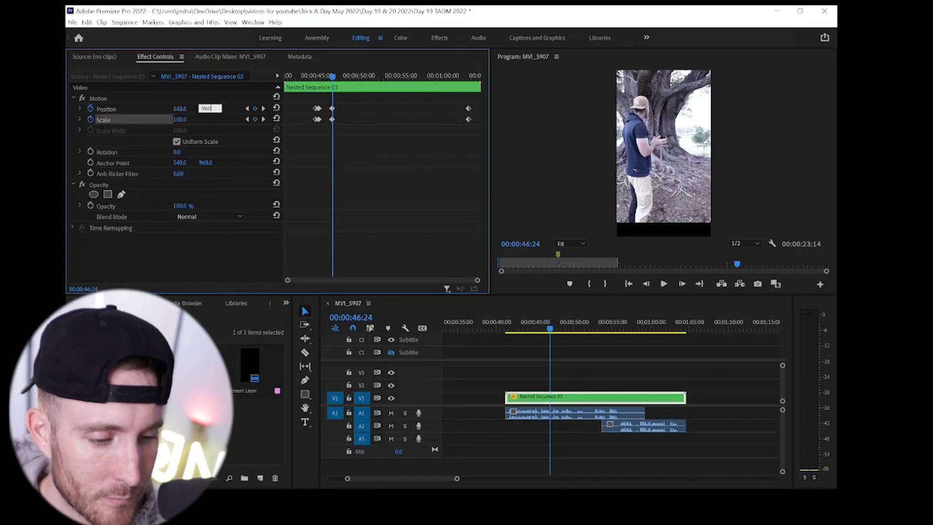
key(Return)
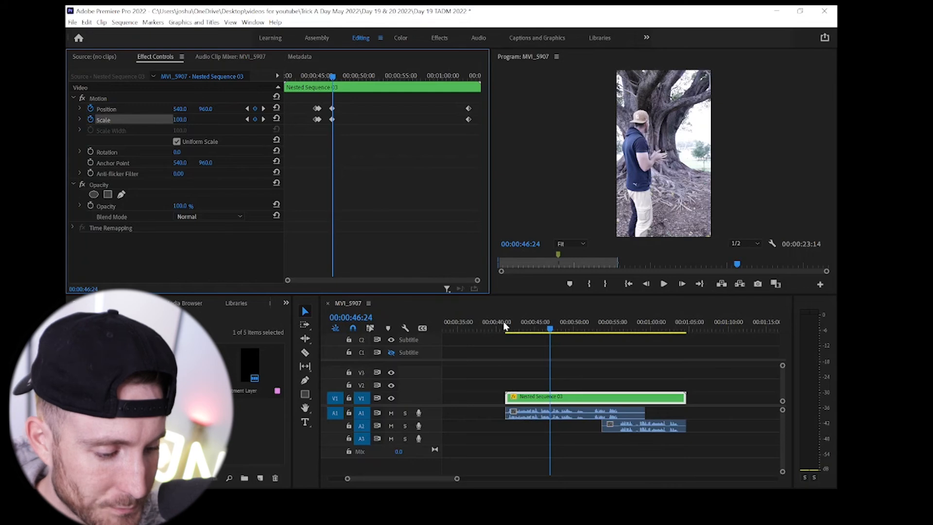
- Add Position and Scale keyframes to the nested sequence at 00:01:01:24, shortly before the final keyframes
click(528, 329)
key(space)
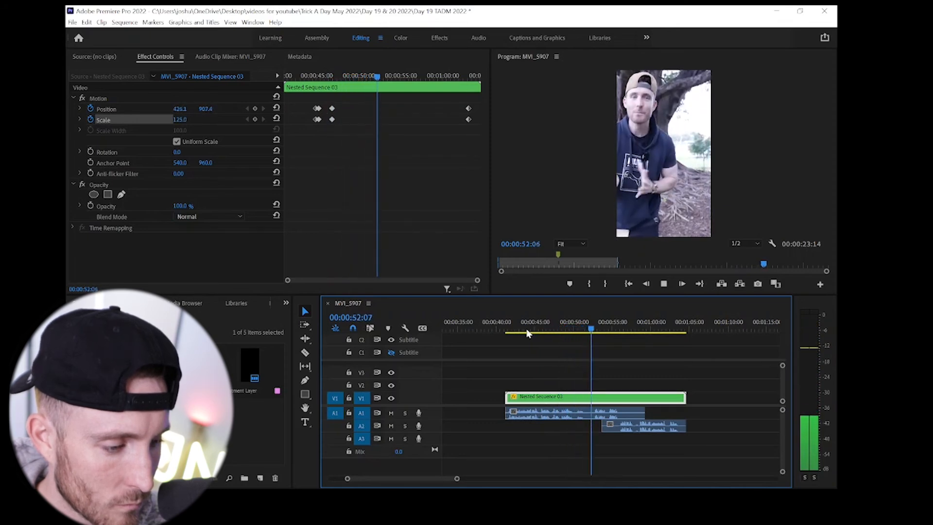
key(space)
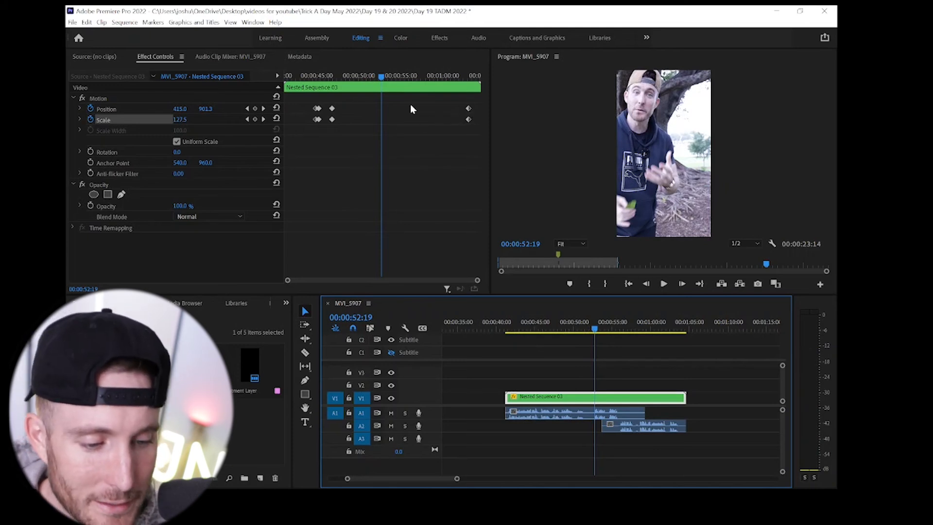
key(space)
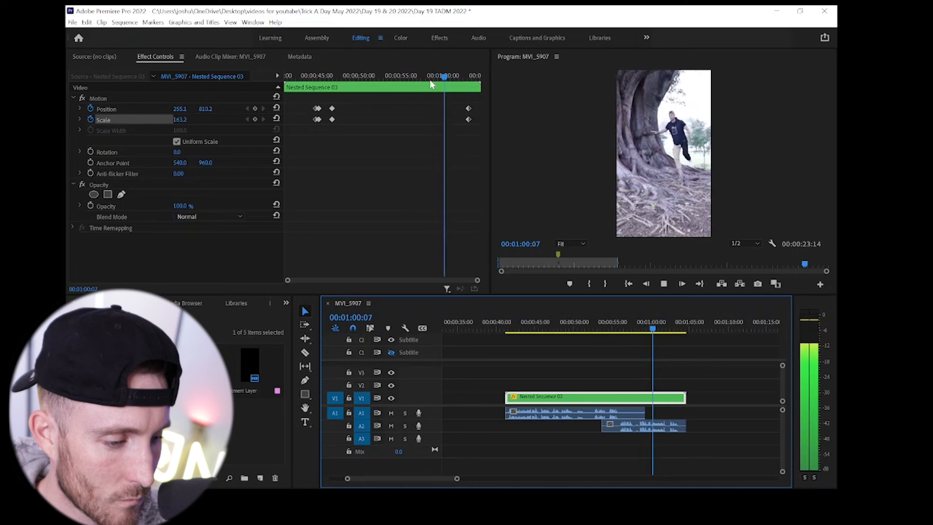
key(space)
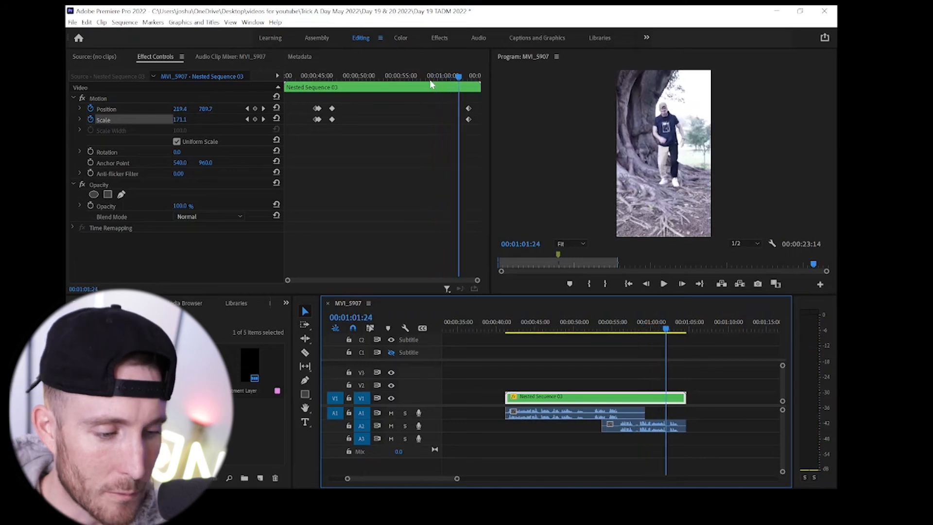
click(255, 109)
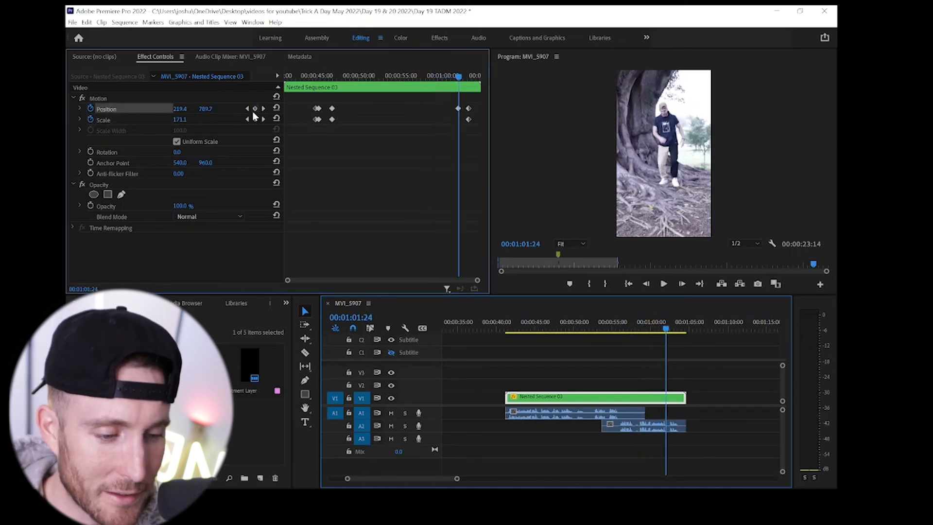
click(255, 119)
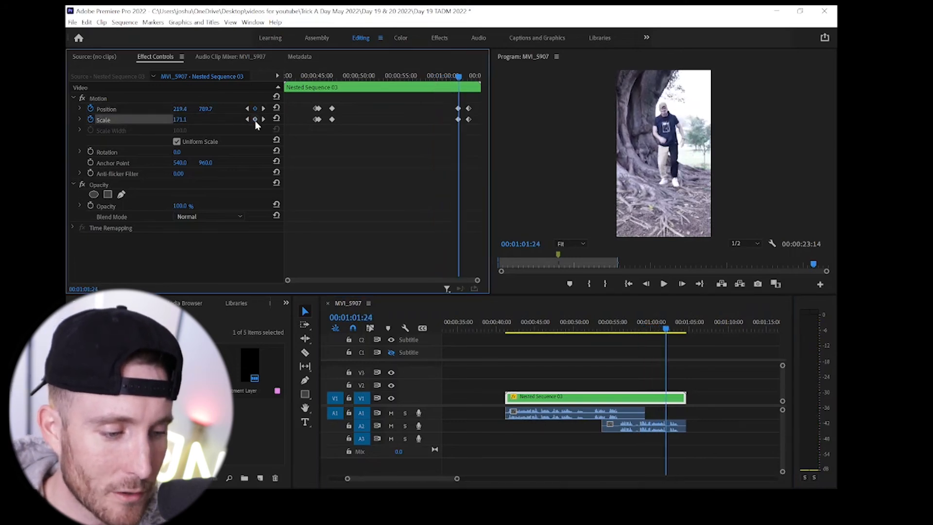
- Set the keyframes at 00:01:01:24 to full-frame values of Scale 100 and Position 540, 960
click(178, 120)
text(100)
key(Return)
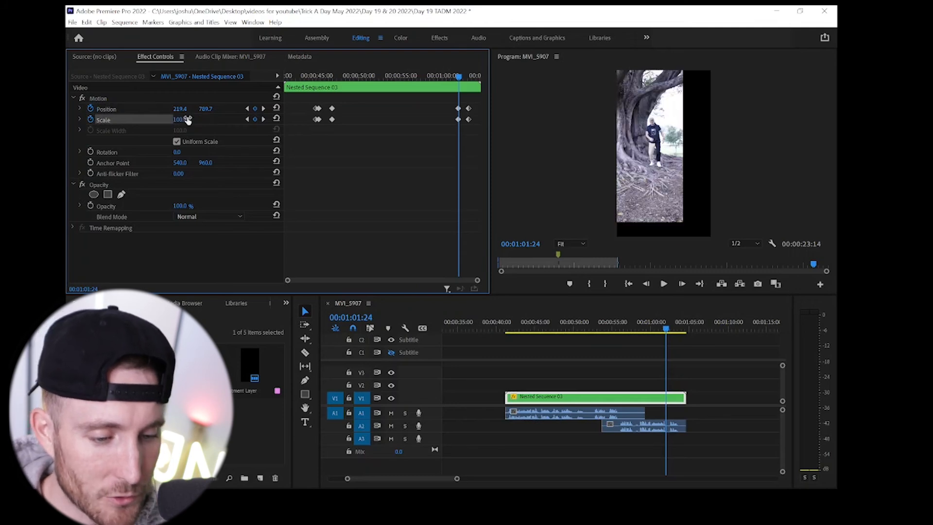
click(184, 108)
text(540)
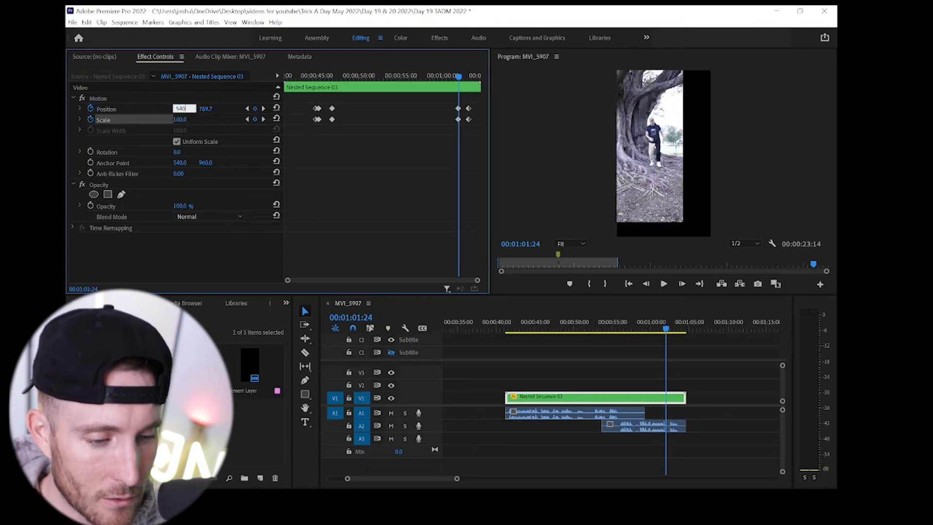
key(Return)
click(206, 108)
text(9)
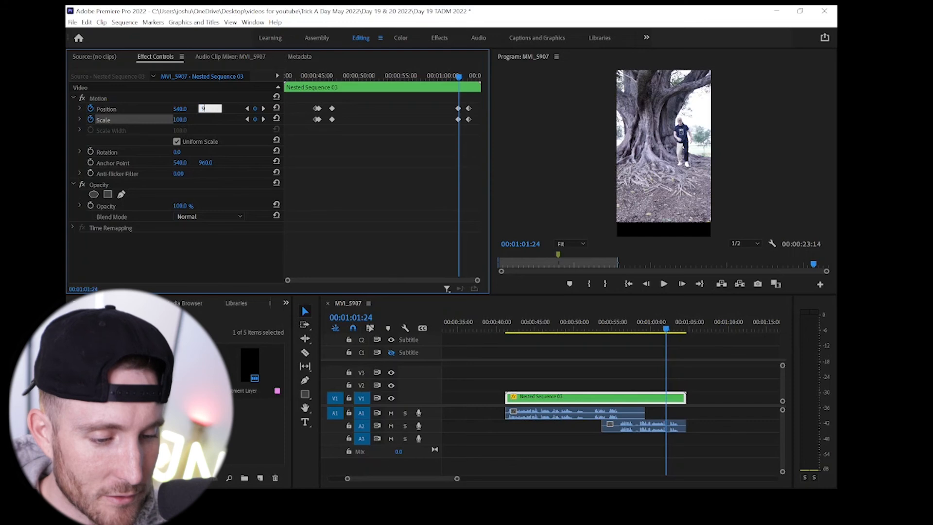
text(60)
key(Return)
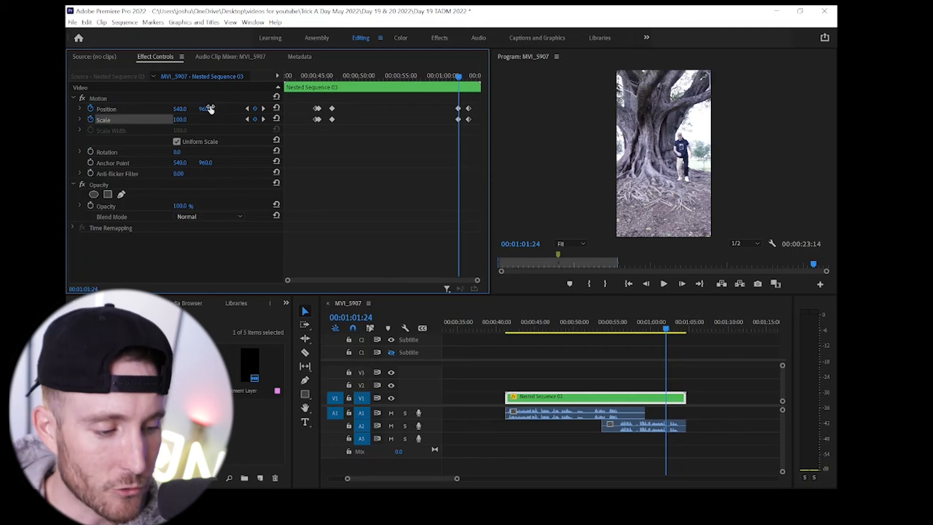
- Play back the nested sequence from just before the 00:00:46:24 keyframes to review the animated framing
click(329, 76)
key(space)
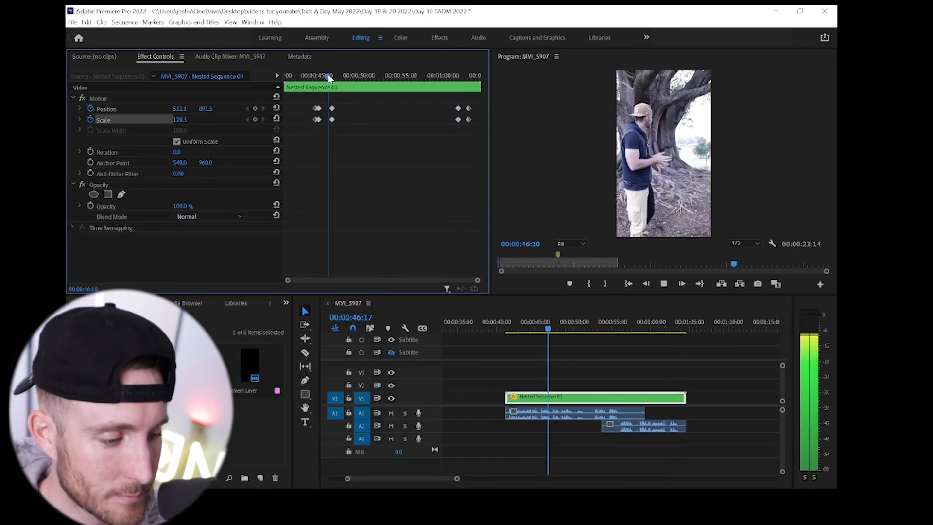